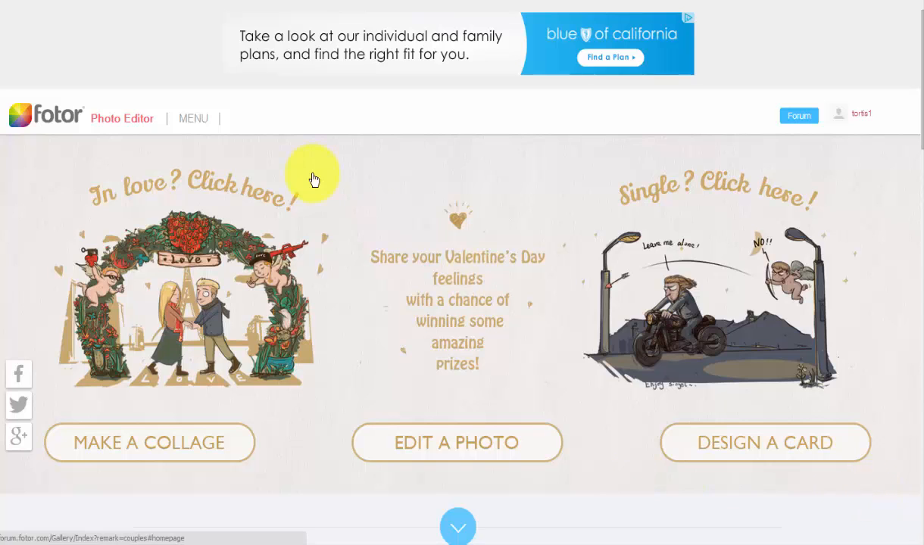
# - Open Fotor's cover maker and choose the YouTube cover format
pyautogui.moveTo(861, 137)
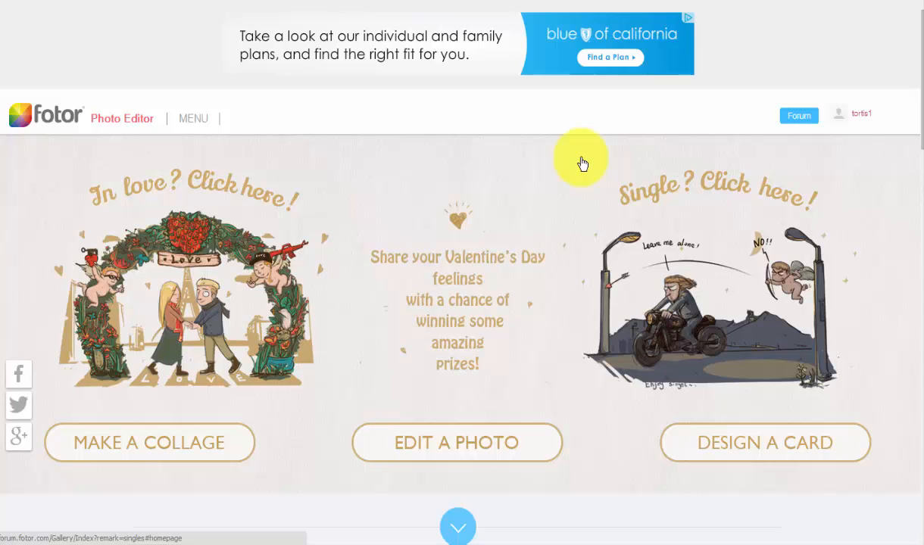
pyautogui.click(195, 126)
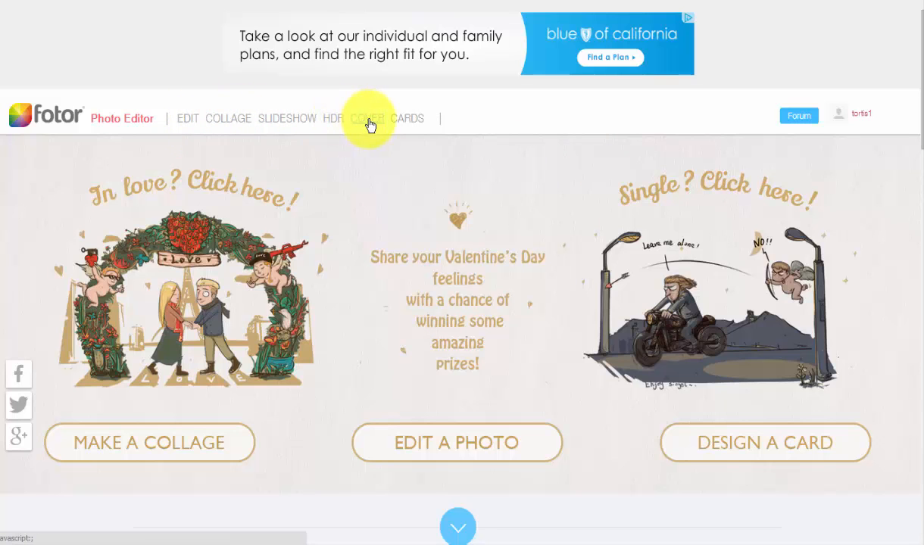
pyautogui.click(368, 121)
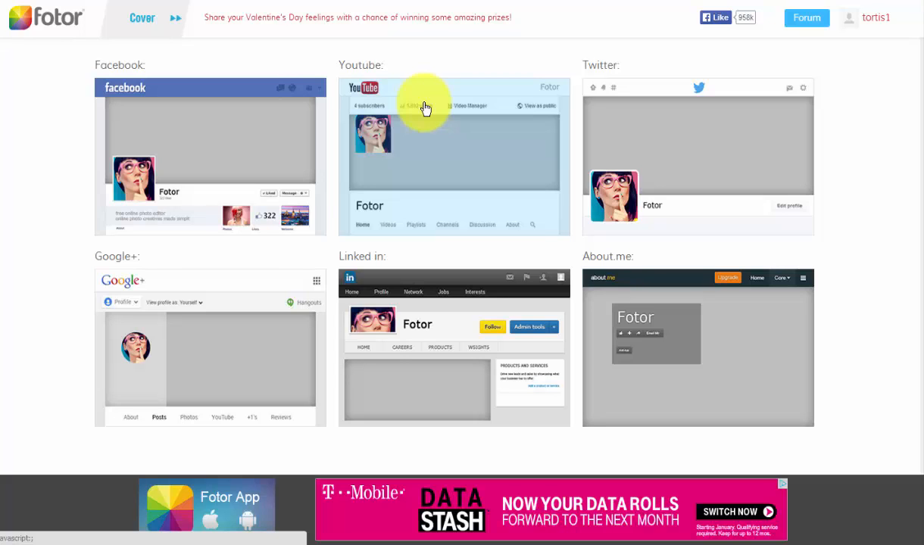
pyautogui.click(425, 108)
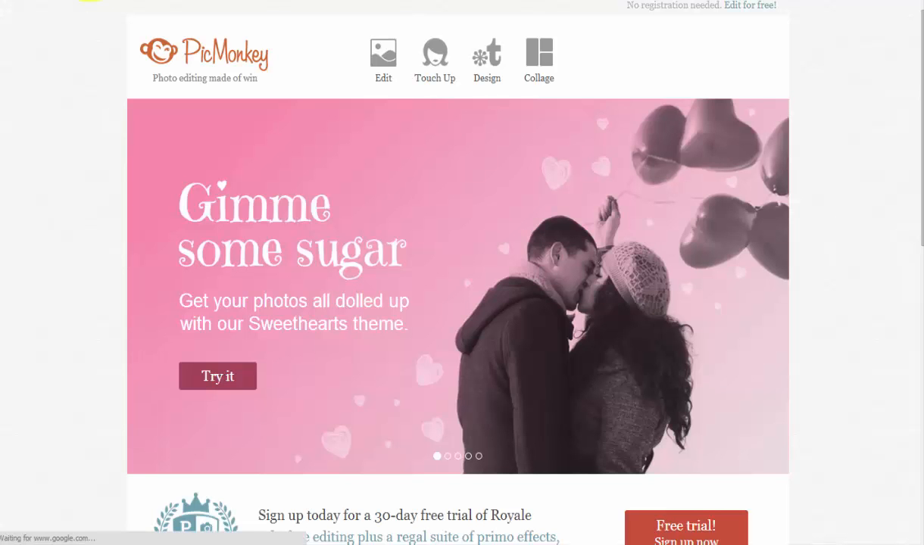
# - Switch to PicMonkey, create a blank Facebook cover design canvas and open the overlays
pyautogui.click(489, 67)
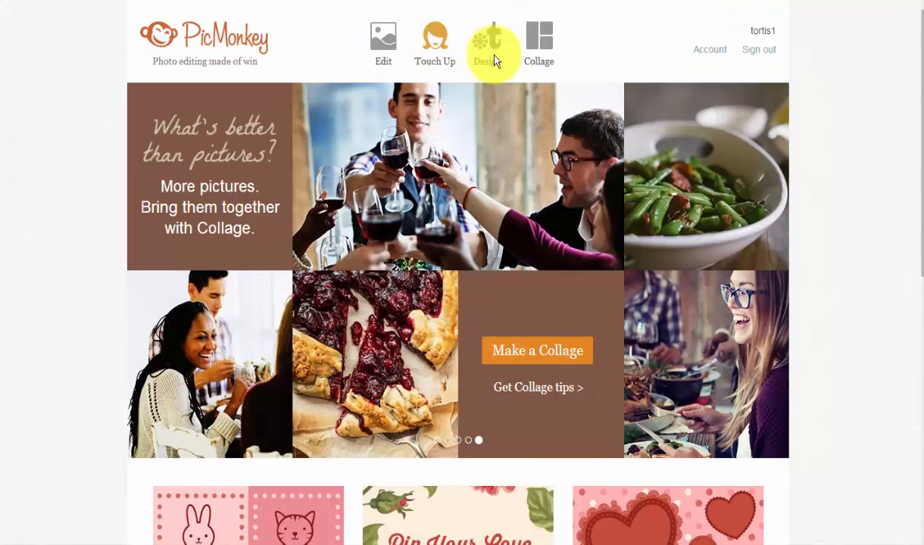
pyautogui.click(496, 56)
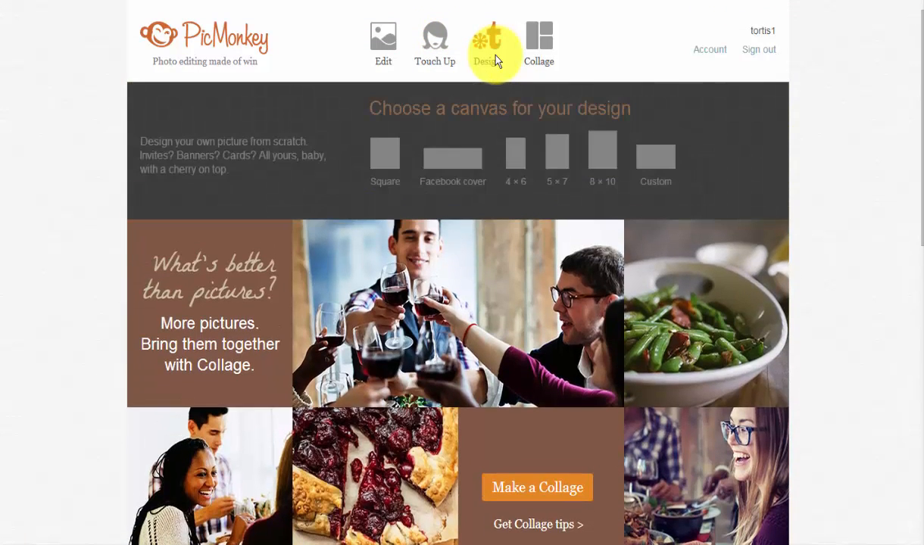
pyautogui.click(439, 167)
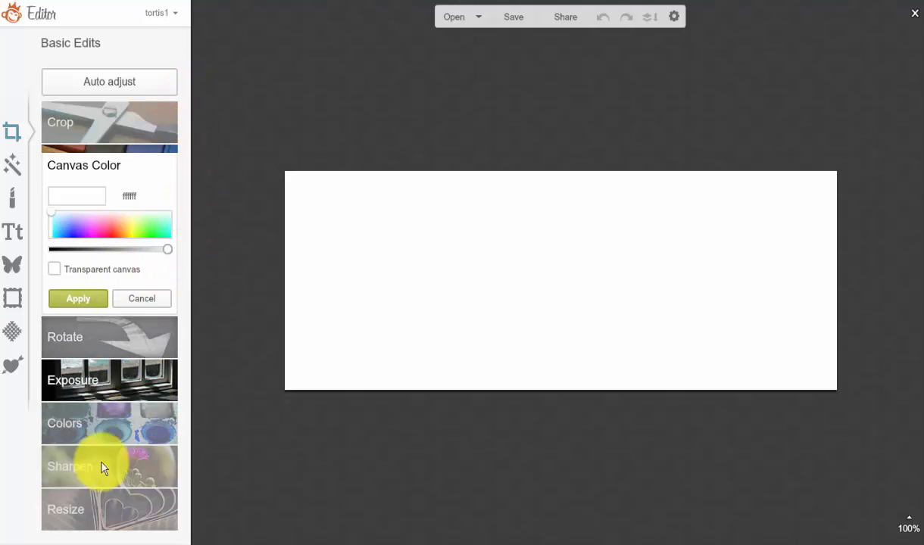
pyautogui.click(9, 269)
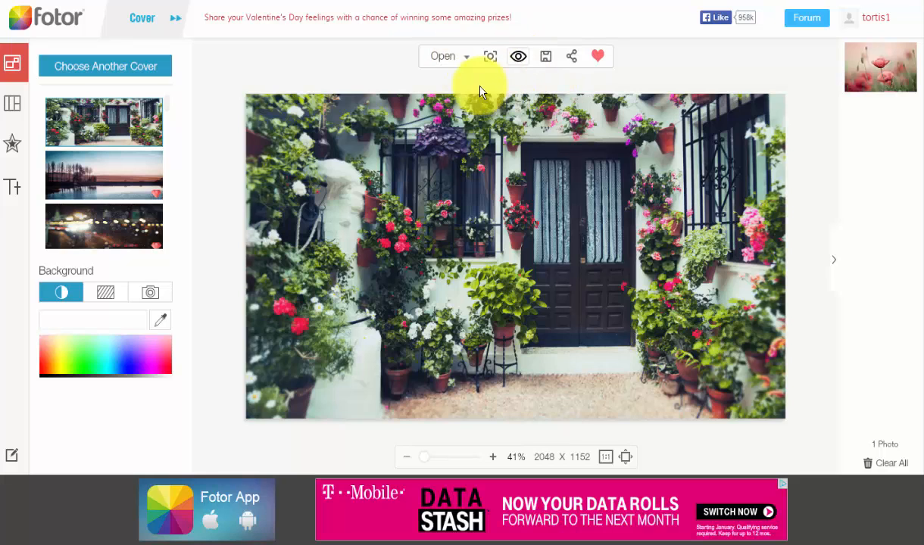
pyautogui.click(443, 59)
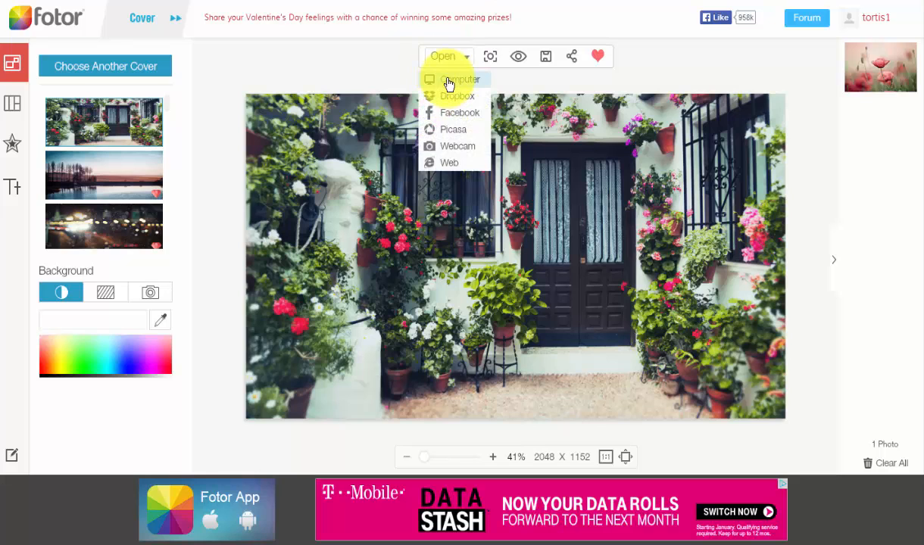
pyautogui.click(449, 81)
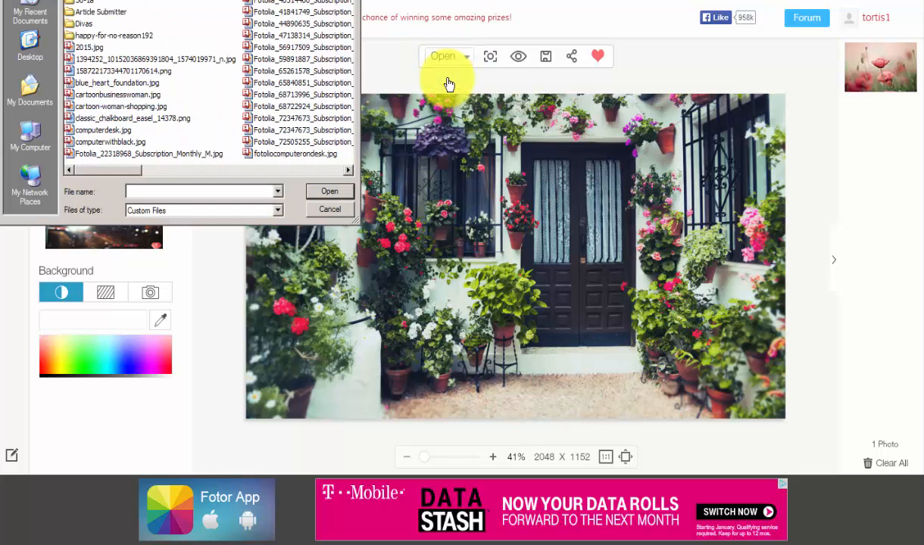
pyautogui.click(26, 97)
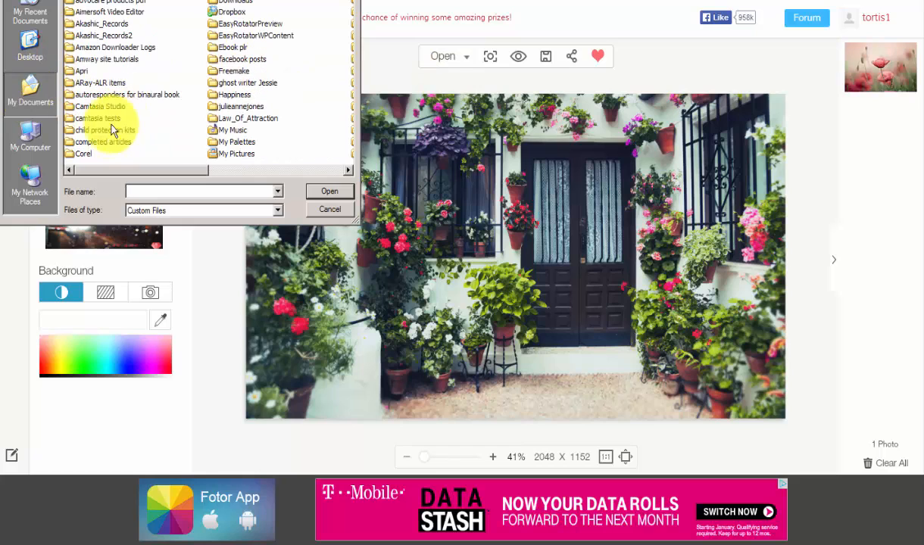
pyautogui.doubleClick(239, 154)
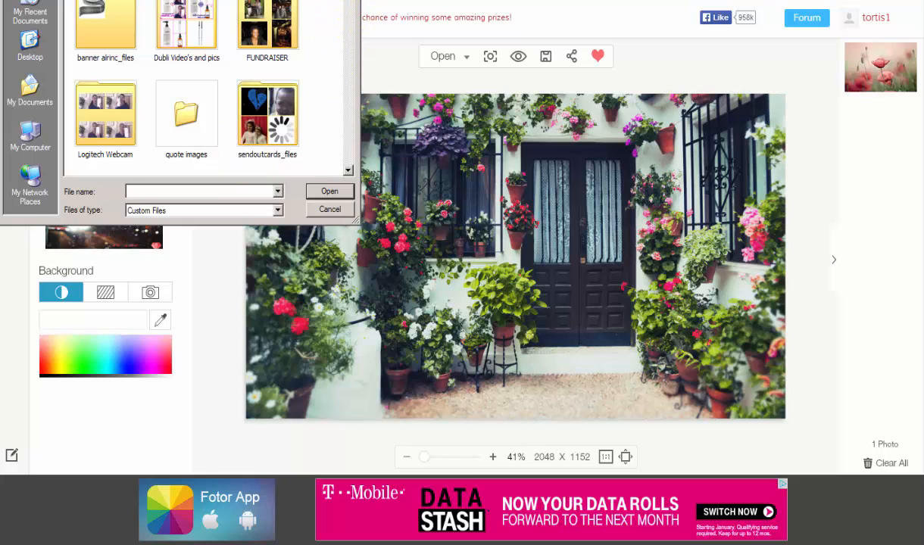
pyautogui.press('Escape')
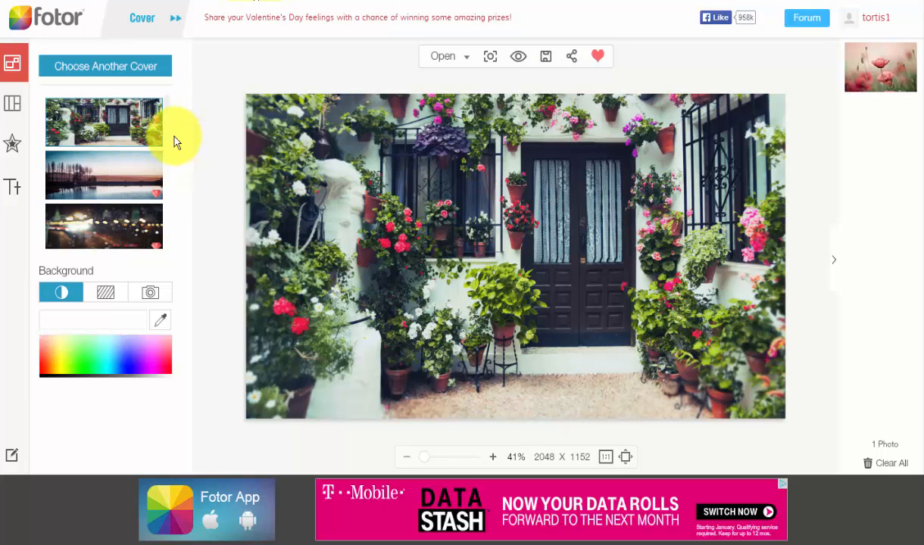
# - Apply the cover template showing a red heart on lips
pyautogui.scroll(-1, 167, 118)
pyautogui.scroll(-5, 167, 119)
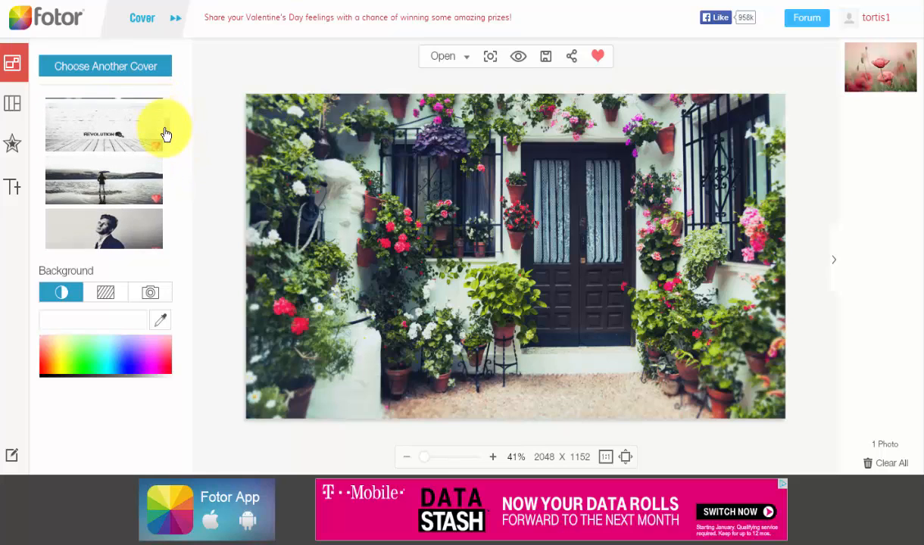
pyautogui.scroll(-5, 166, 144)
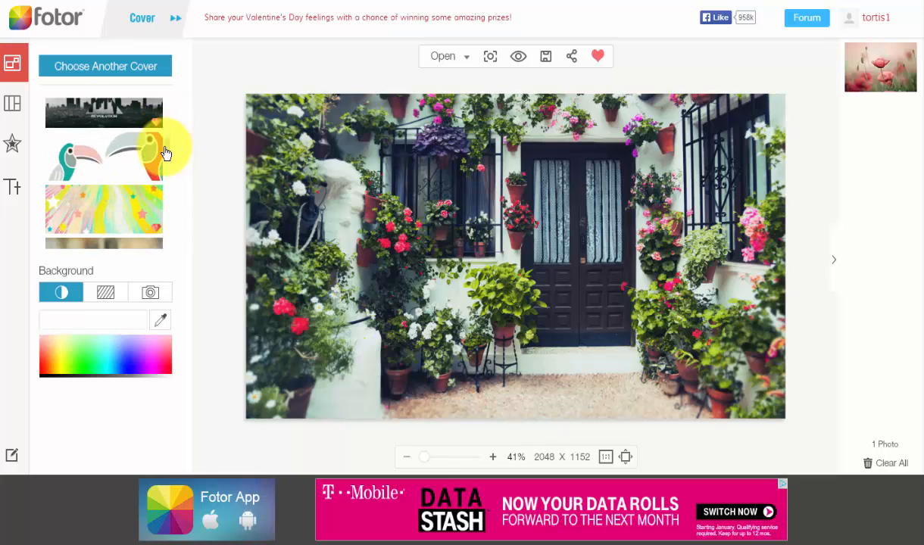
pyautogui.scroll(-4, 165, 159)
pyautogui.scroll(1, 97, 161)
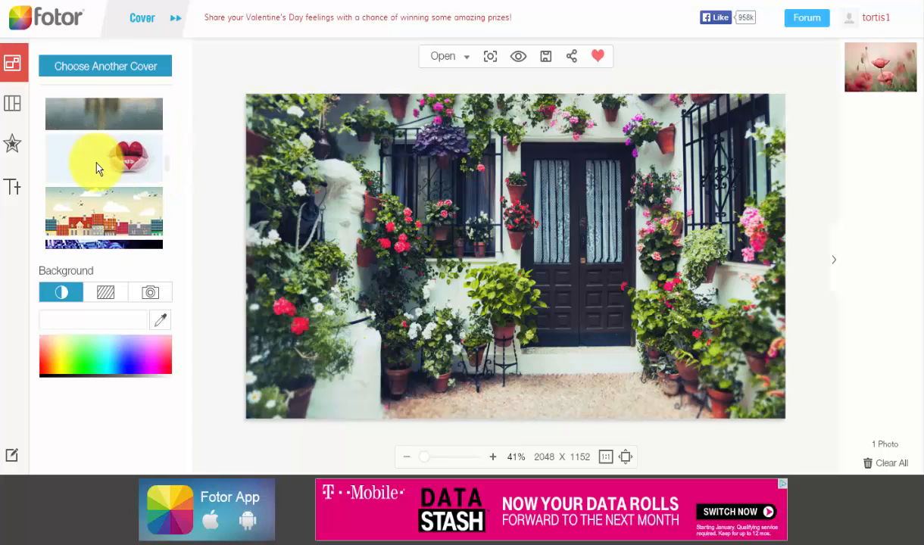
pyautogui.click(93, 165)
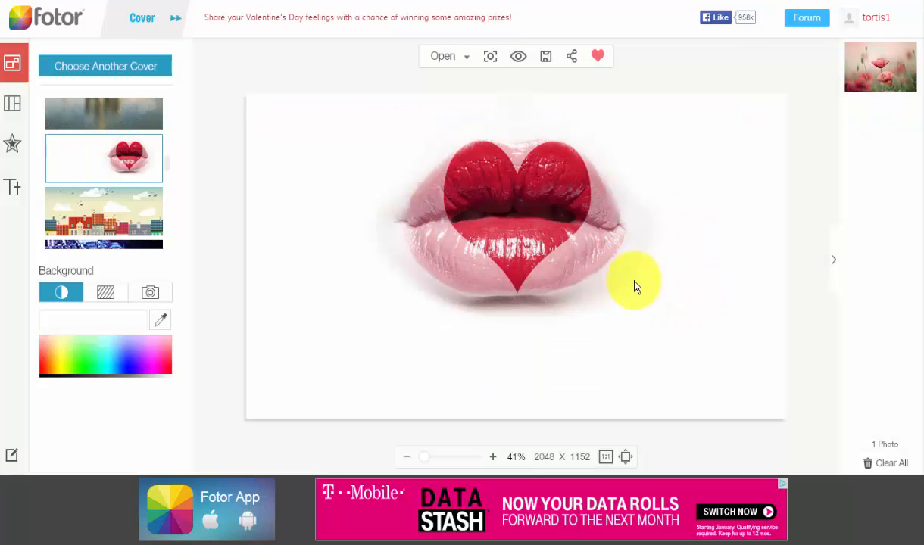
pyautogui.scroll(2, 634, 287)
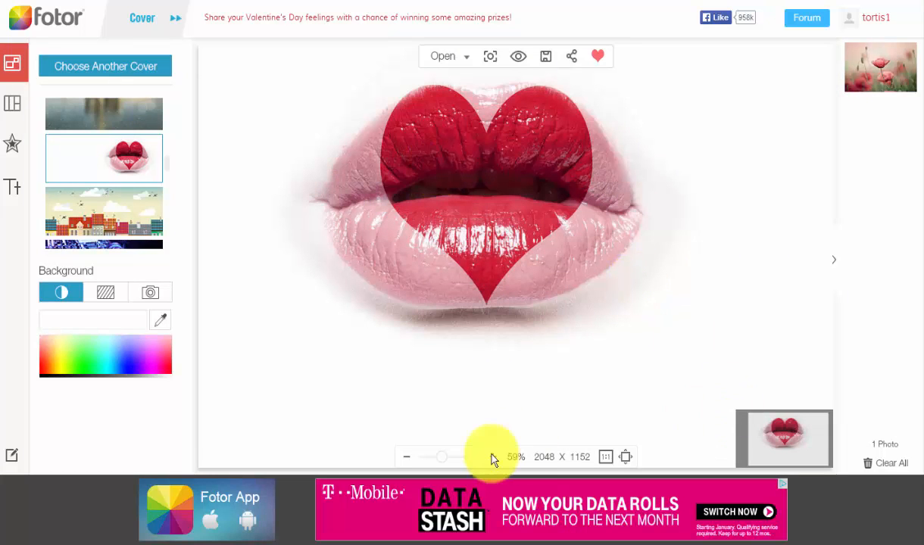
pyautogui.moveTo(441, 457); pyautogui.dragTo(432, 460)
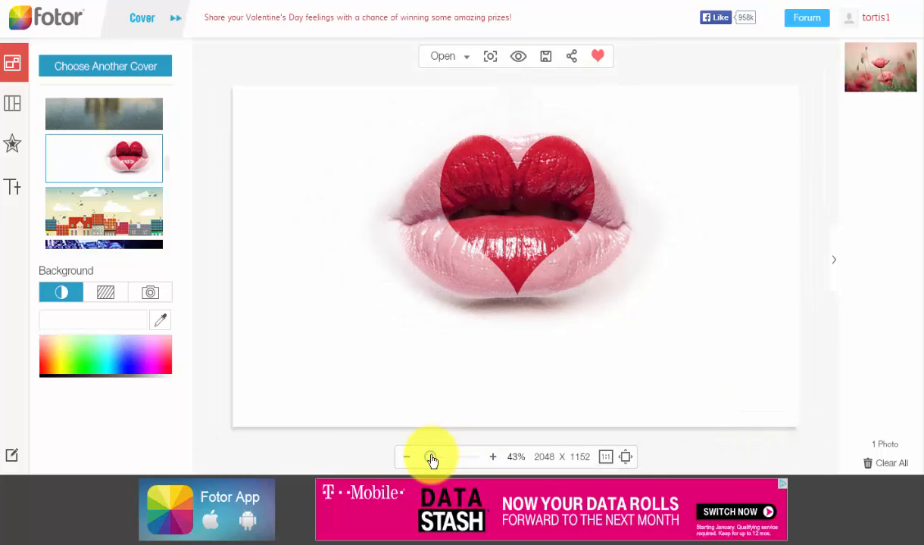
# - Apply the cover template with sun rays breaking through clouds in a blue sky
pyautogui.scroll(-2, 166, 179)
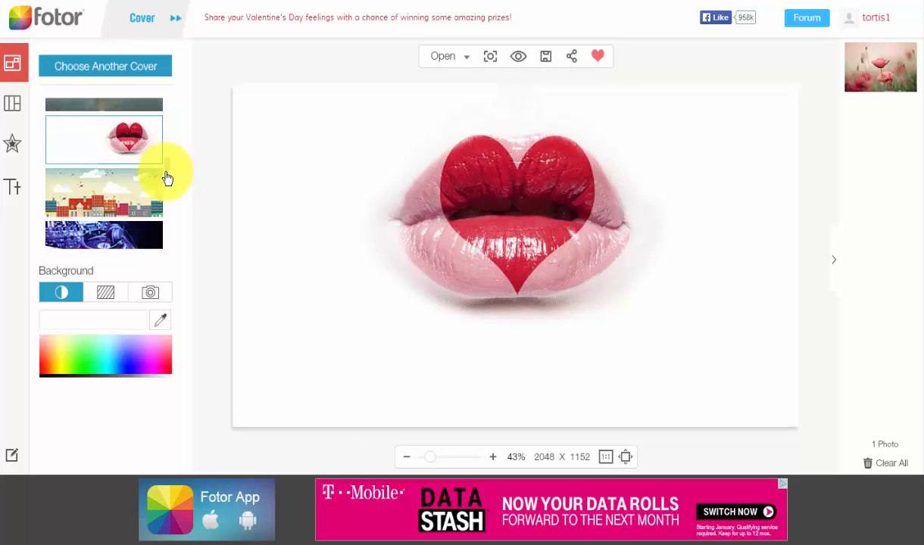
pyautogui.scroll(-5, 166, 184)
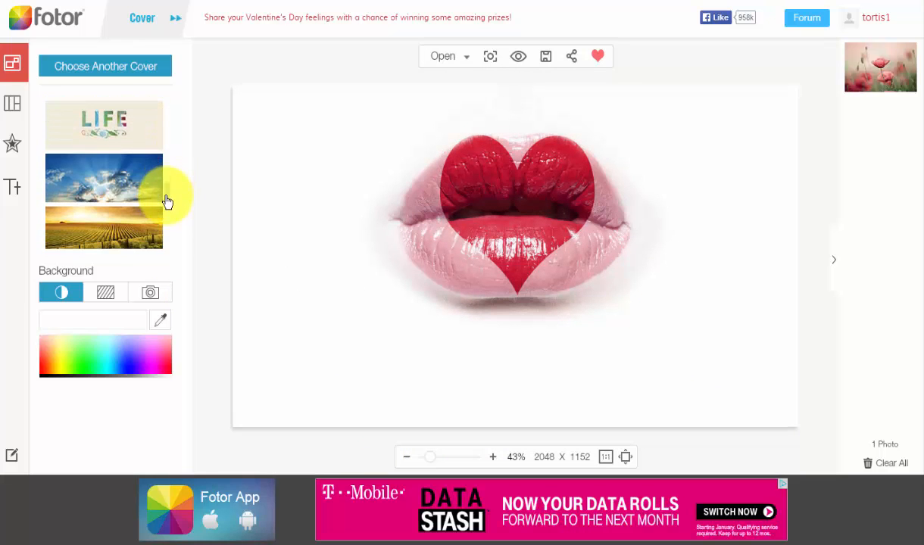
pyautogui.click(128, 170)
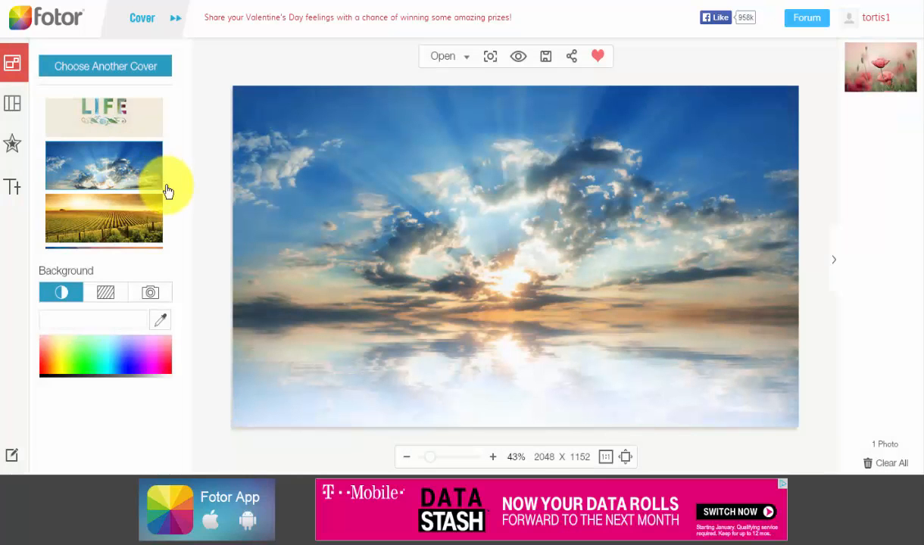
# - Look through the remaining cover templates and the available background patterns
pyautogui.scroll(-5, 168, 192)
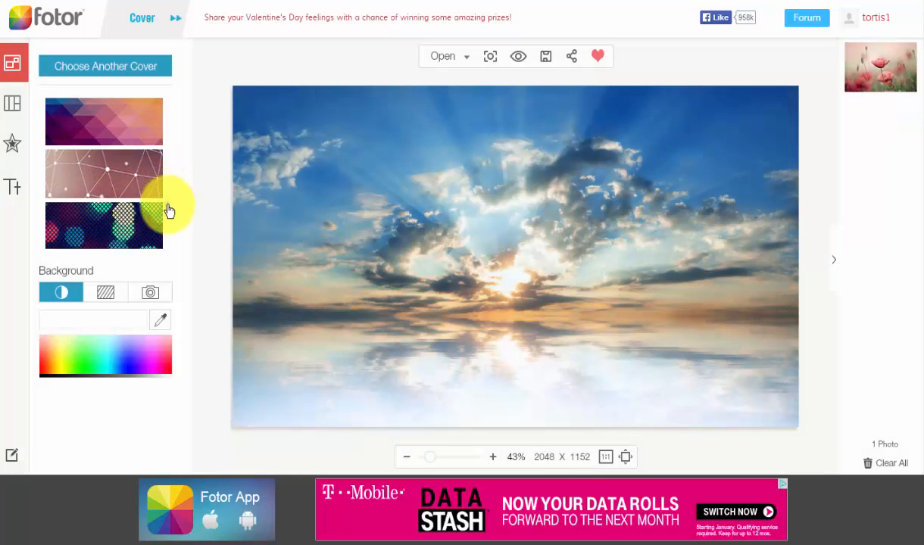
pyautogui.scroll(-5, 168, 219)
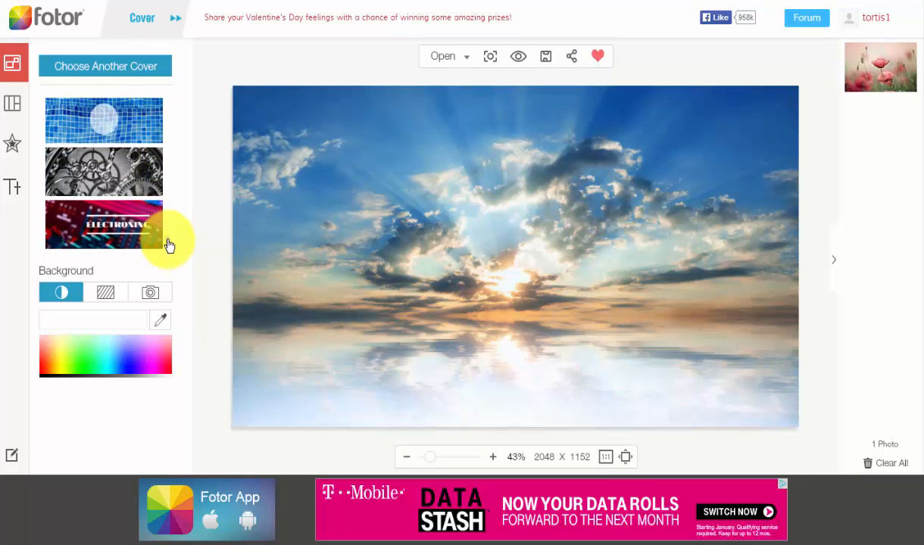
pyautogui.click(103, 295)
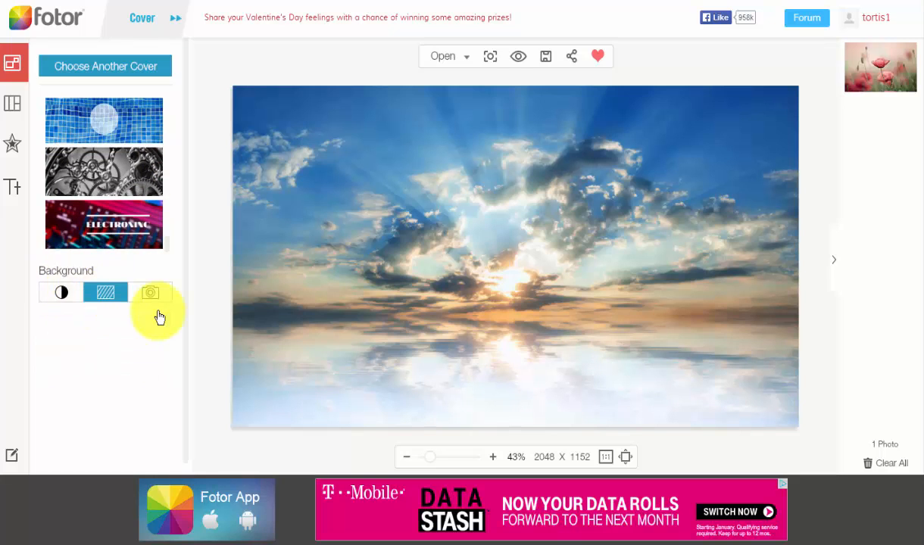
pyautogui.scroll(-6, 172, 317)
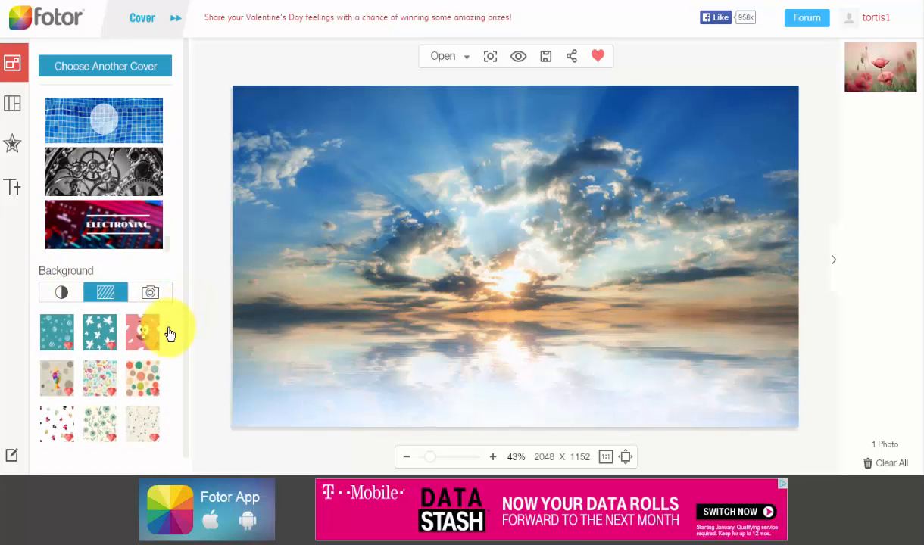
pyautogui.scroll(-8, 171, 371)
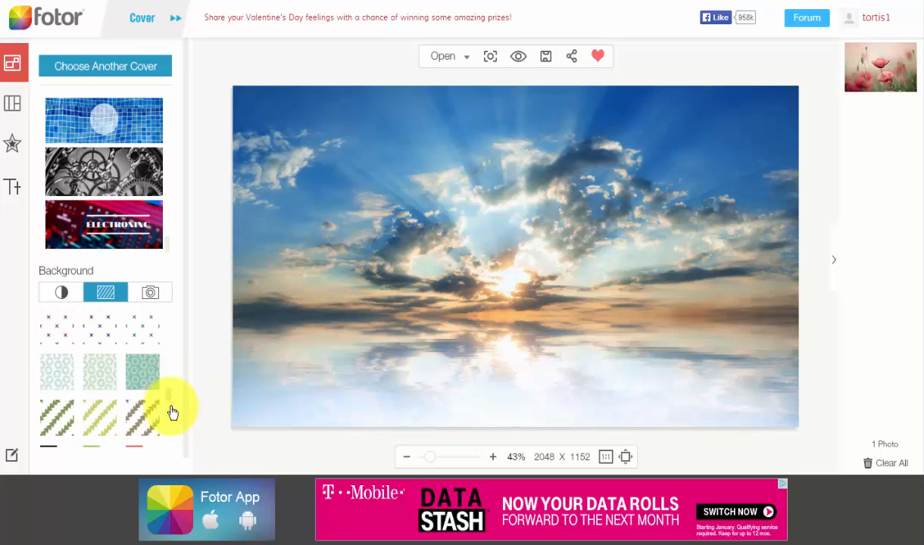
pyautogui.click(57, 293)
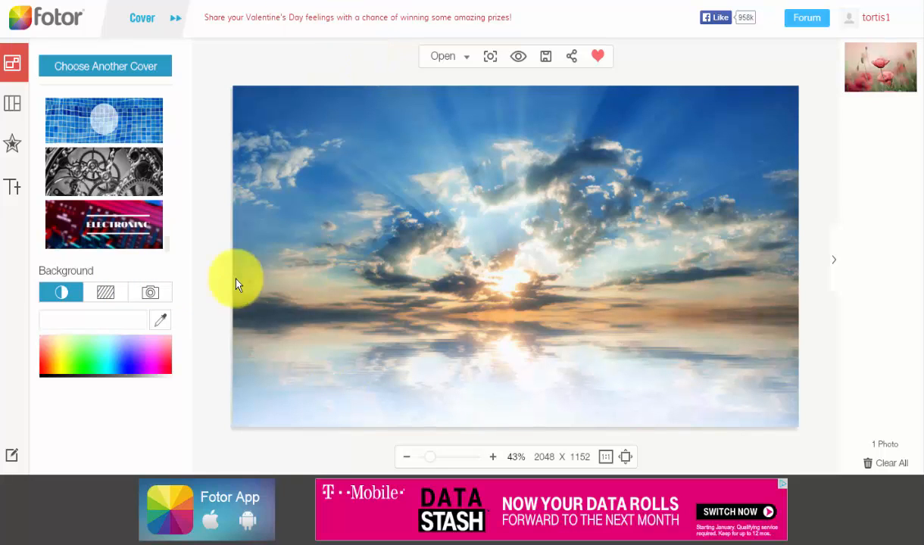
# - Browse the computer's My Pictures folder to import the "Some people dream of success" quote image
pyautogui.click(463, 56)
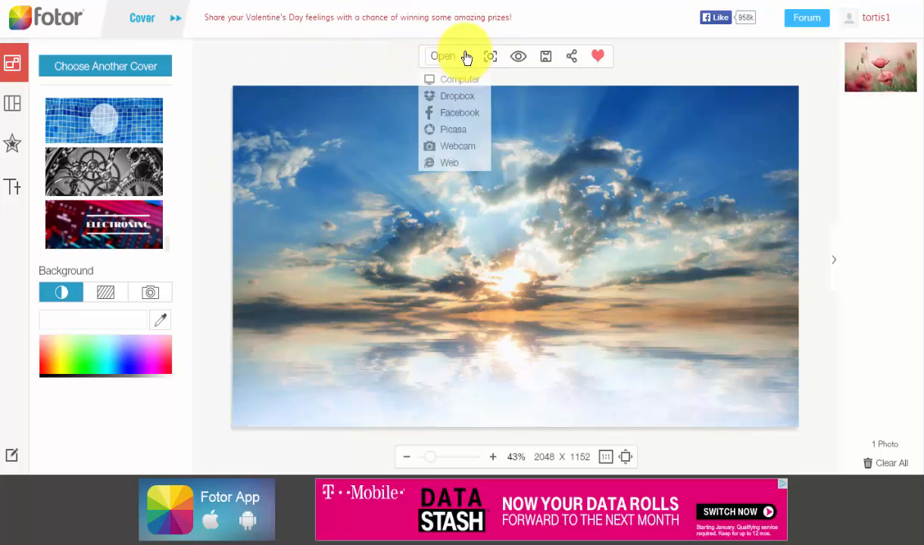
pyautogui.click(454, 80)
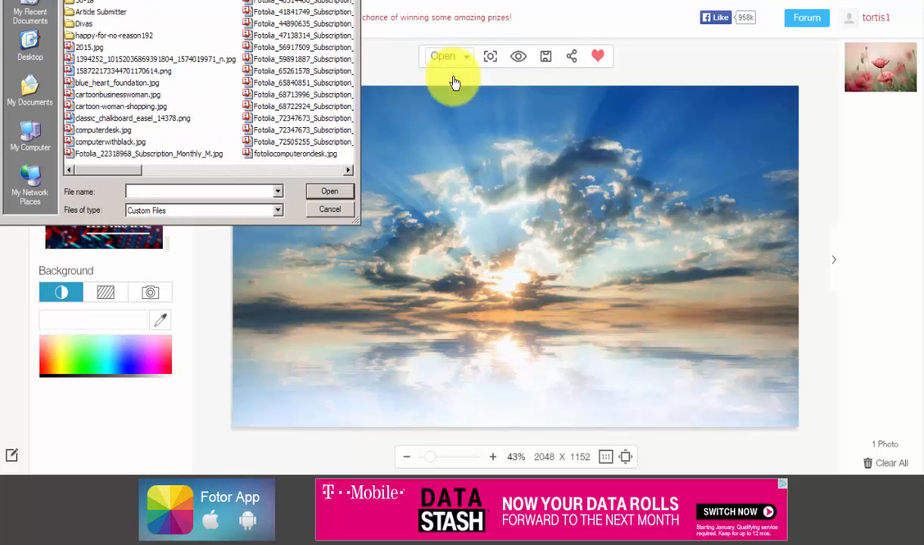
pyautogui.click(27, 89)
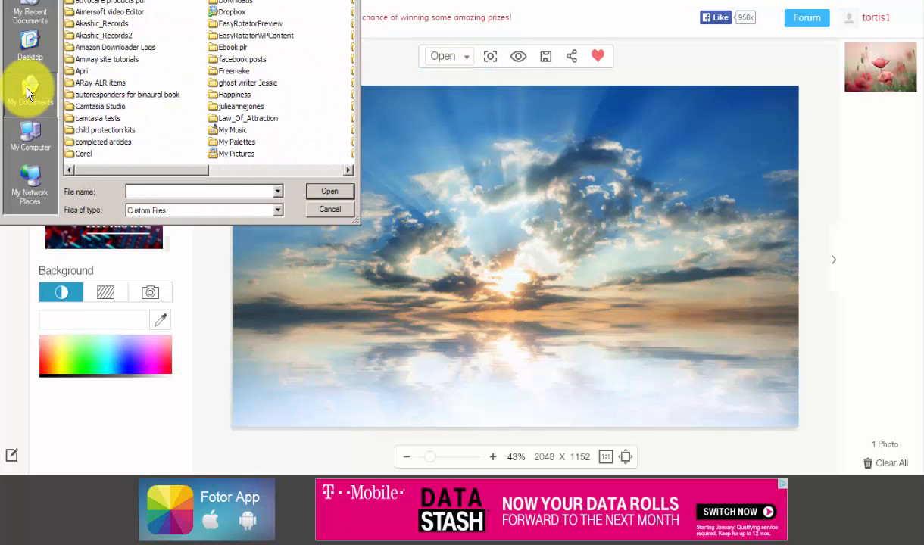
pyautogui.doubleClick(243, 155)
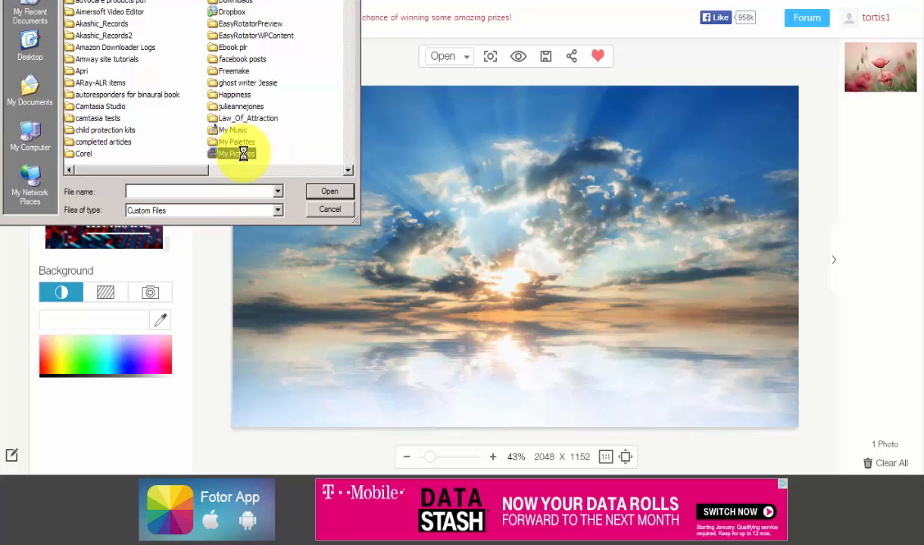
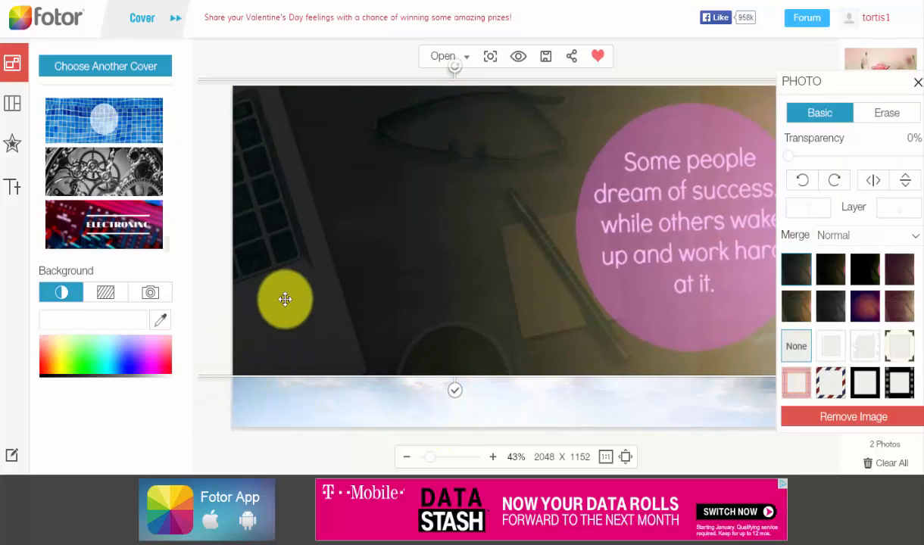
# - Move and enlarge the "Some people dream of success" quote image until it fills the whole cover with the quote circle in view
pyautogui.moveTo(278, 316); pyautogui.dragTo(233, 346)
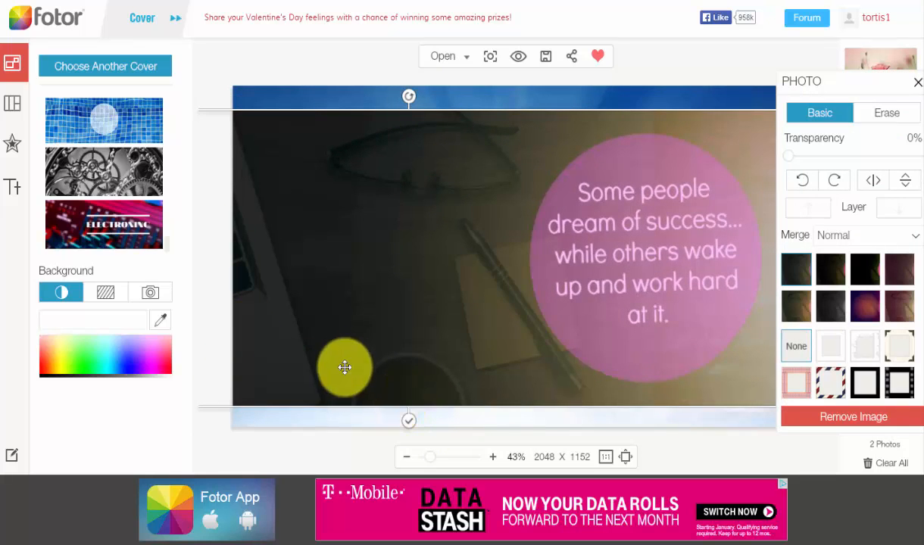
pyautogui.moveTo(476, 310); pyautogui.dragTo(422, 286)
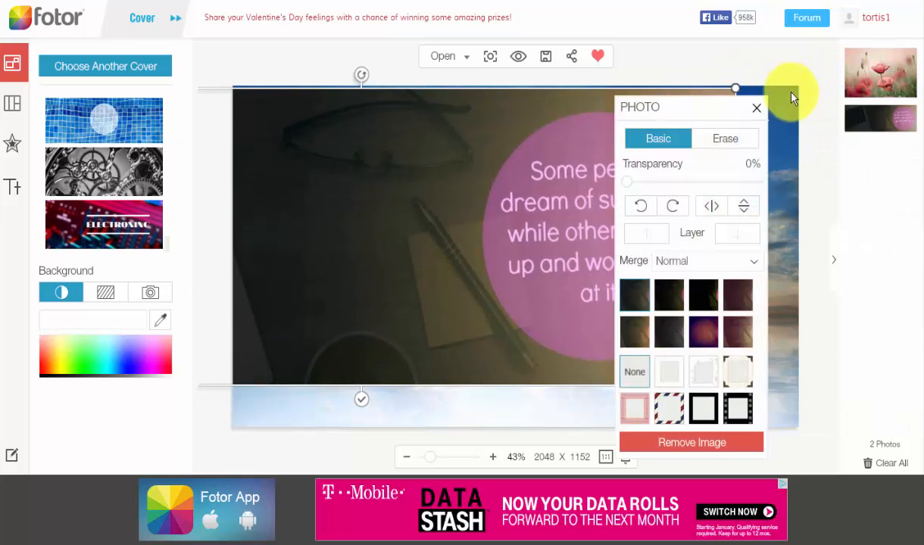
pyautogui.moveTo(709, 107); pyautogui.dragTo(102, 102)
pyautogui.moveTo(738, 383); pyautogui.dragTo(804, 423)
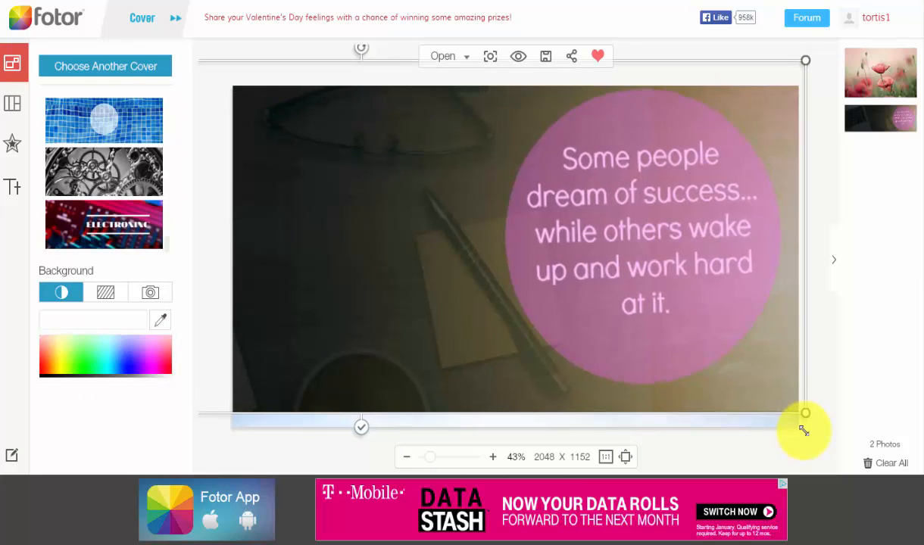
pyautogui.click(711, 258)
pyautogui.moveTo(711, 258); pyautogui.dragTo(726, 292)
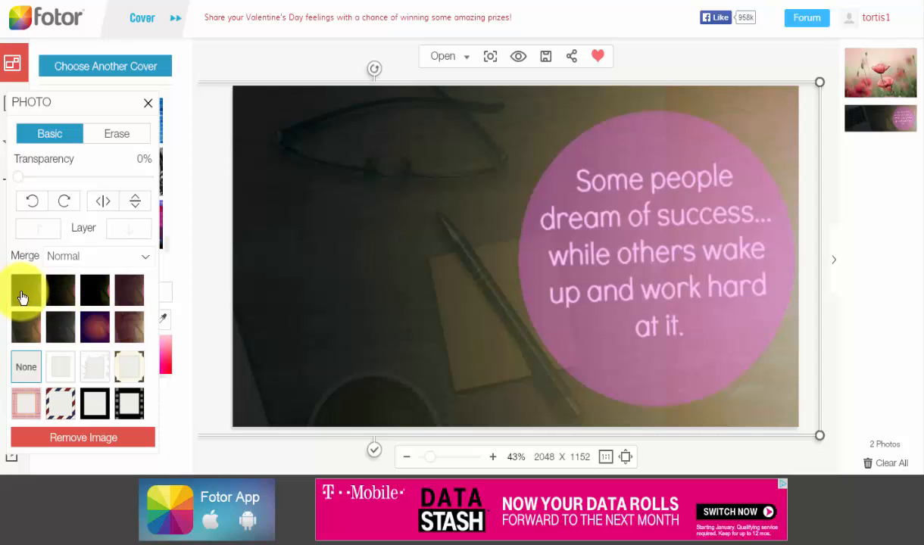
# - Try the various colour effects on the quote image, then restore its original look and close the photo settings
pyautogui.click(95, 331)
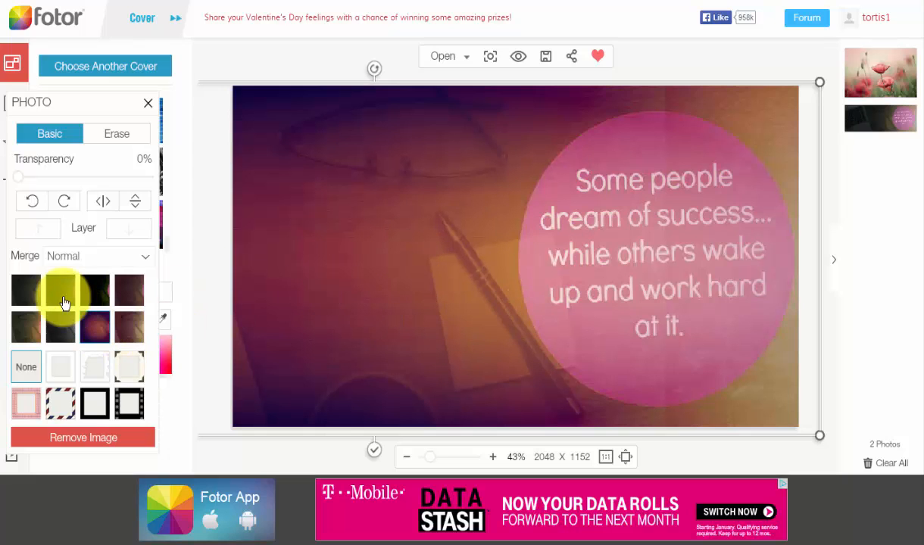
pyautogui.click(29, 294)
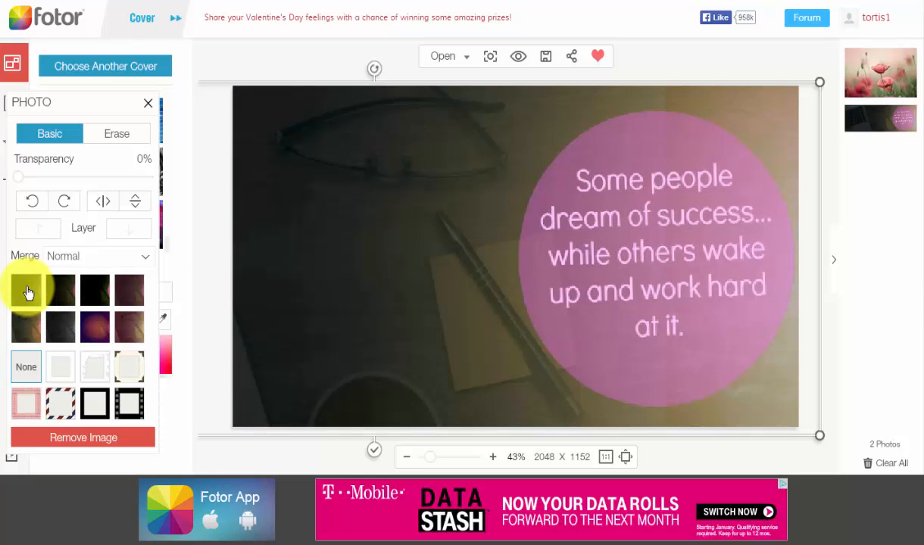
pyautogui.click(86, 292)
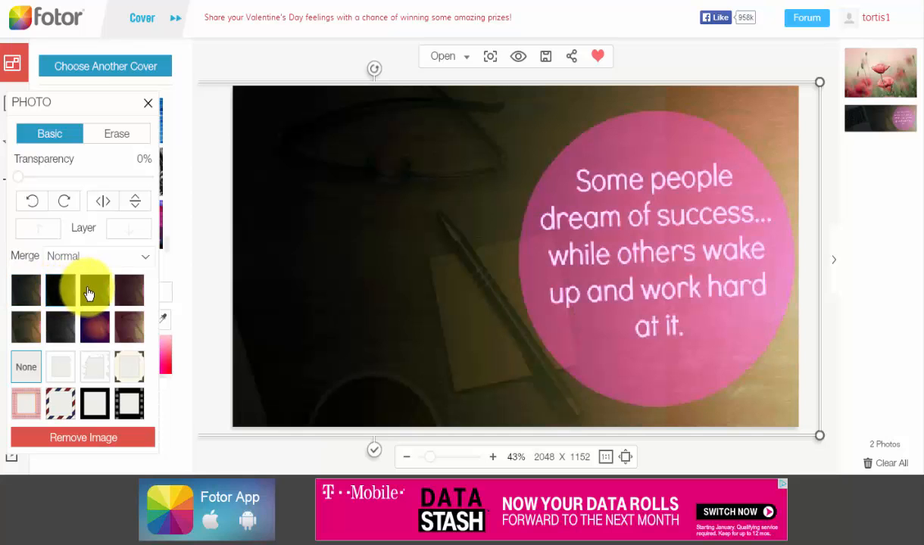
pyautogui.click(130, 292)
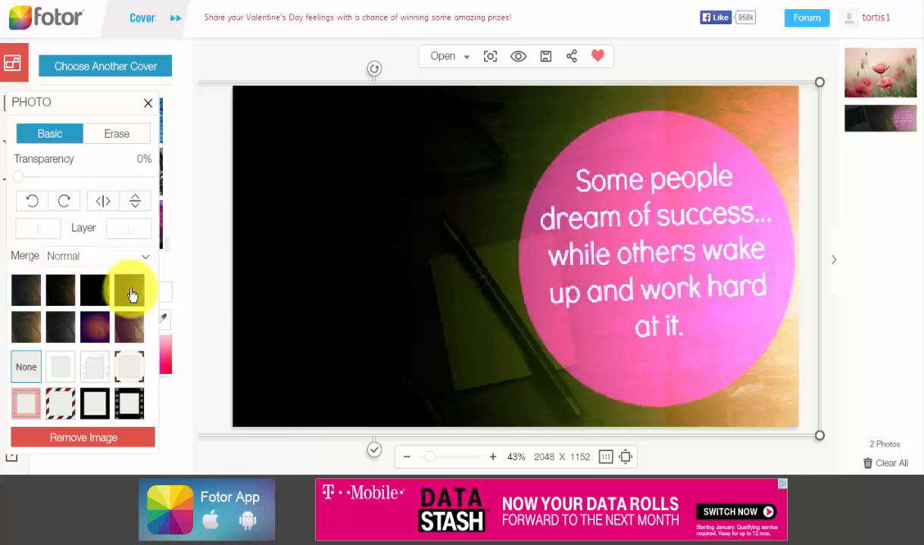
pyautogui.click(19, 331)
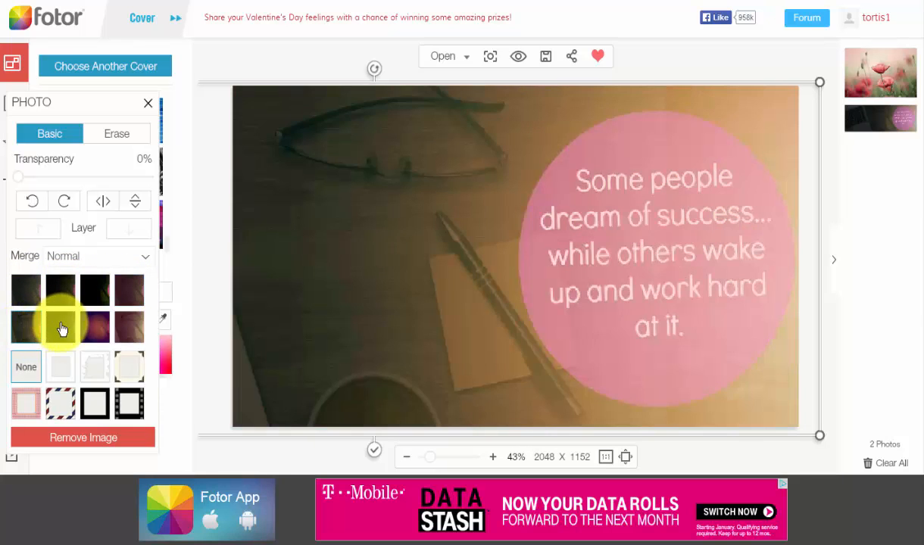
pyautogui.click(95, 330)
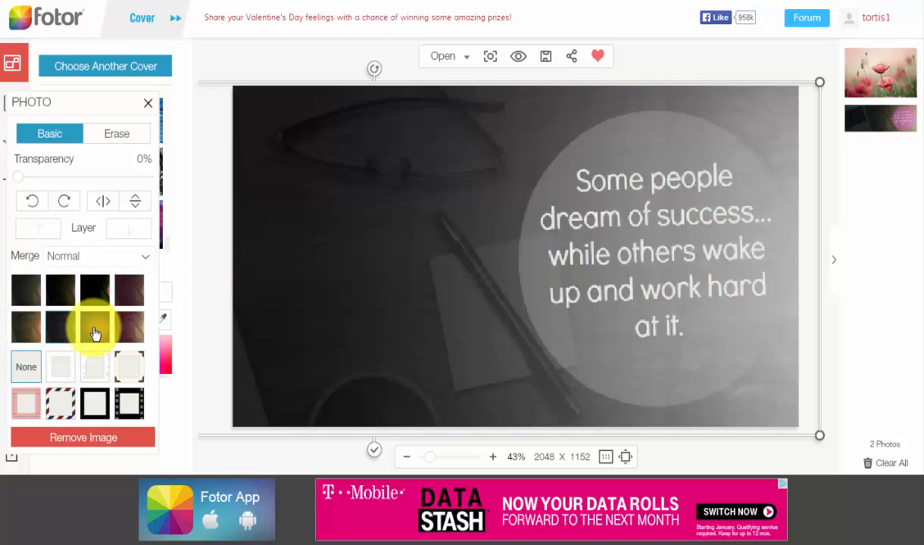
pyautogui.click(94, 329)
pyautogui.click(129, 333)
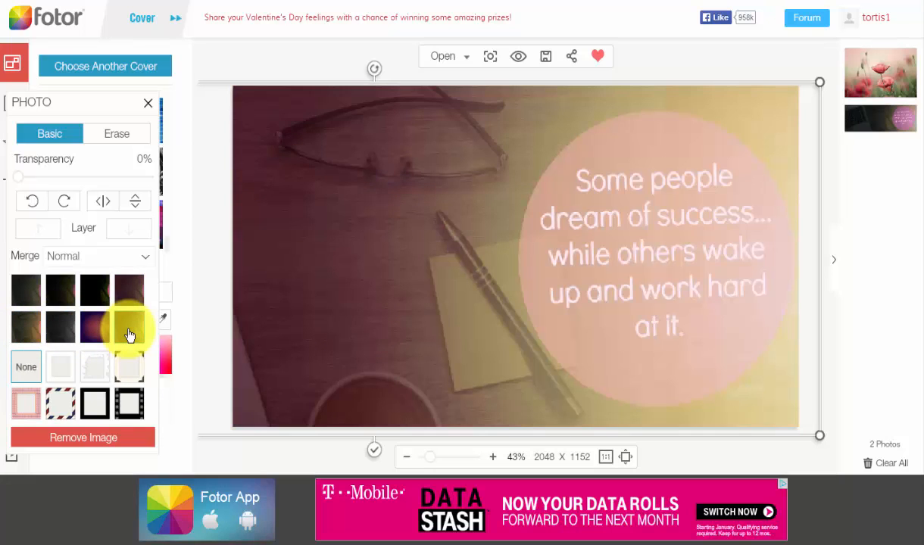
pyautogui.click(26, 288)
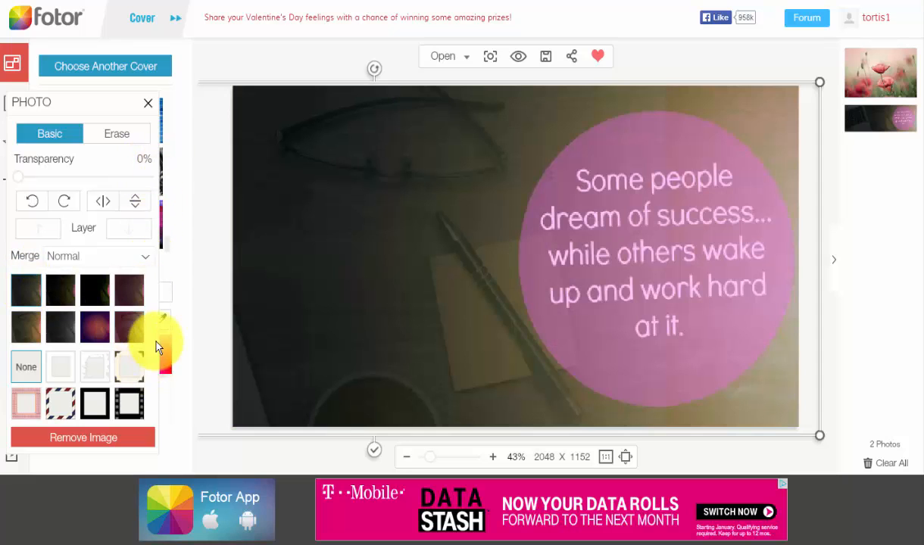
pyautogui.click(148, 106)
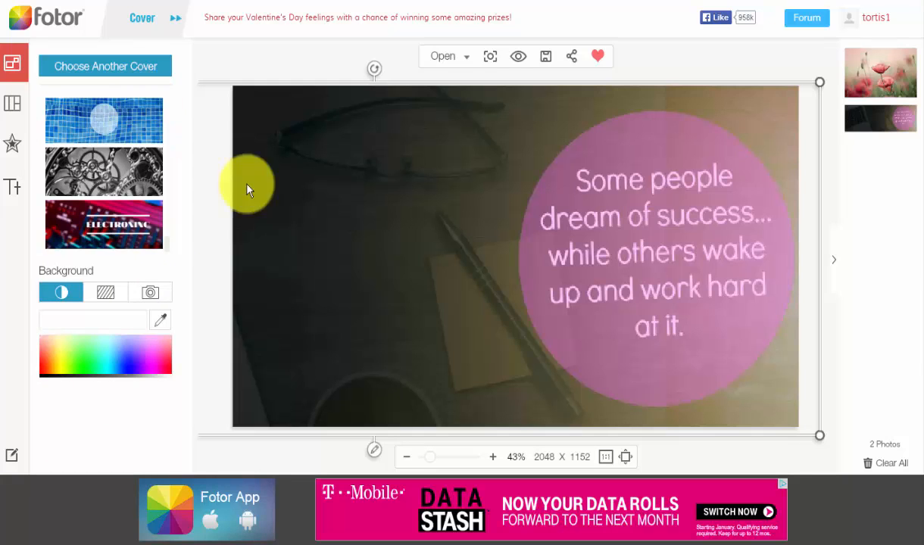
# - Add a text box, move it to the dark upper area beside the quote circle, and select its placeholder text
pyautogui.click(13, 191)
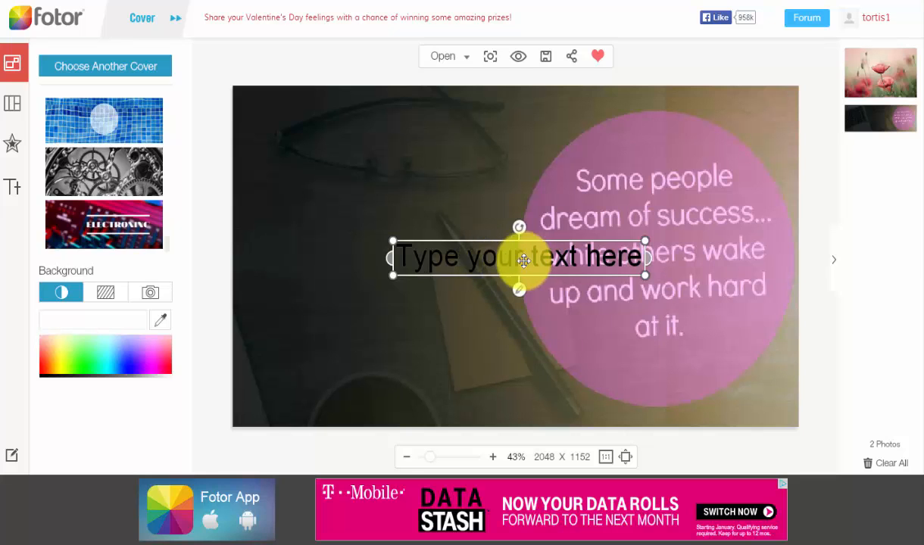
pyautogui.moveTo(526, 252); pyautogui.dragTo(383, 147)
pyautogui.doubleClick(383, 148)
pyautogui.tripleClick(383, 148)
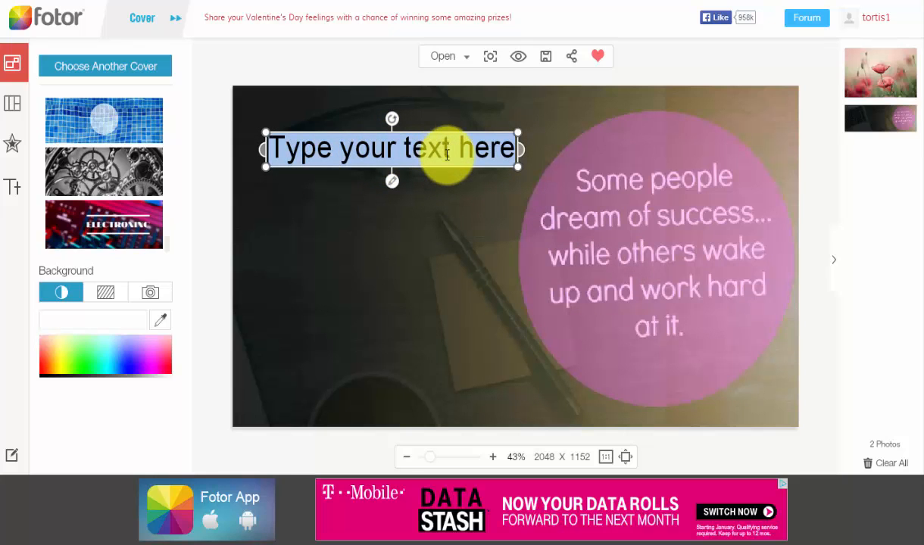
# - Replace the placeholder text with "Cash Back Diva", dismissing any file dialog that interrupts
pyautogui.write('Cash B')
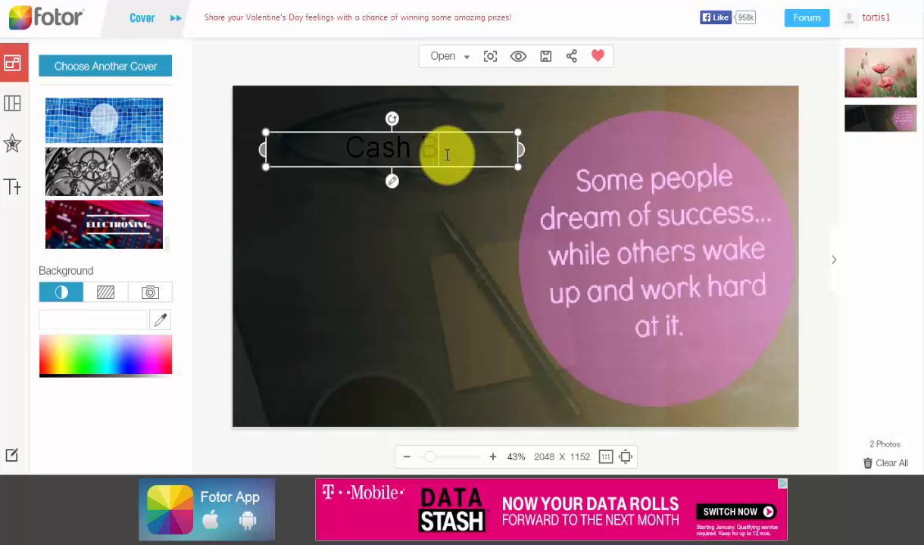
pyautogui.write('ack')
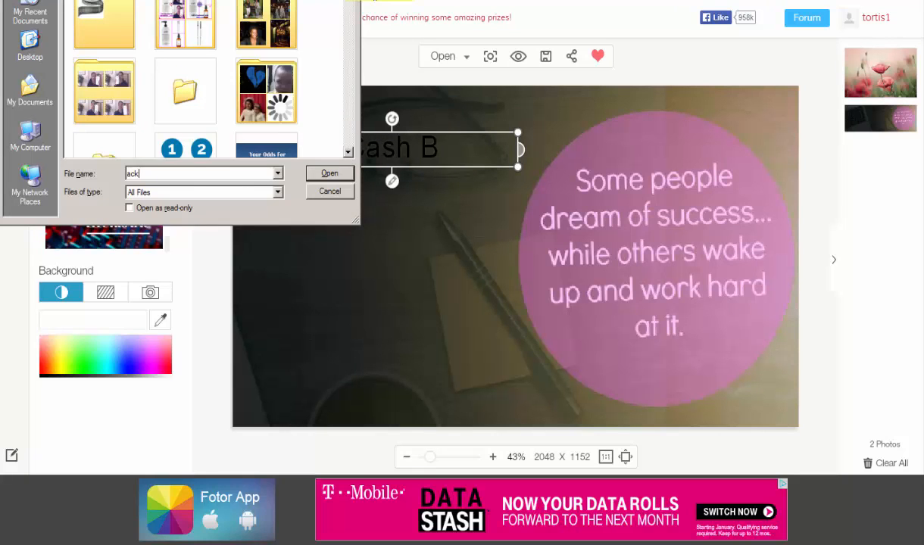
pyautogui.press('Escape')
pyautogui.write('A')
pyautogui.press('BackSpace')
pyautogui.press('BackSpace')
pyautogui.press('BackSpace')
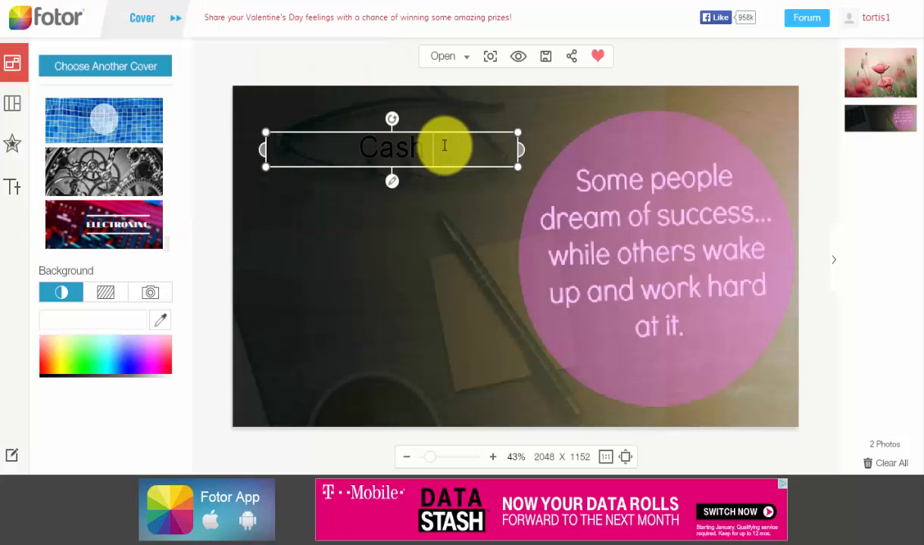
pyautogui.write('B')
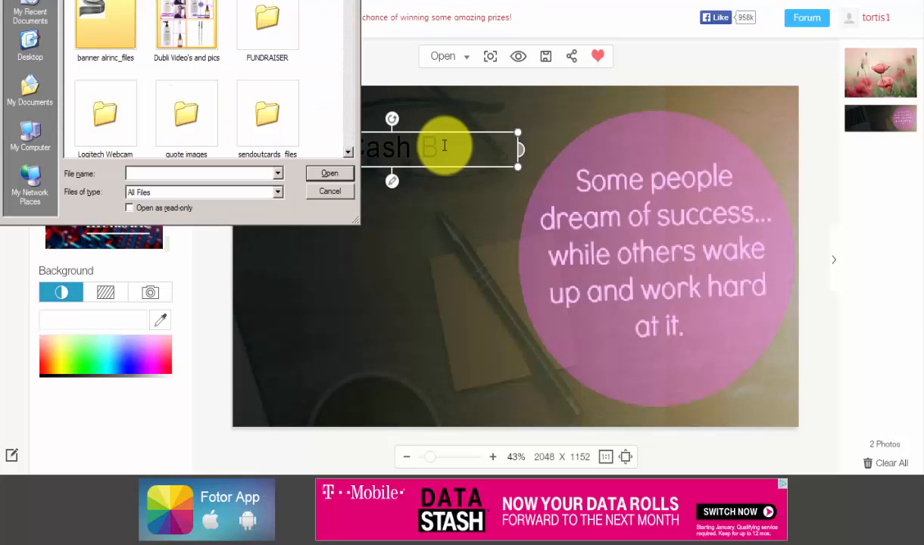
pyautogui.click(447, 180)
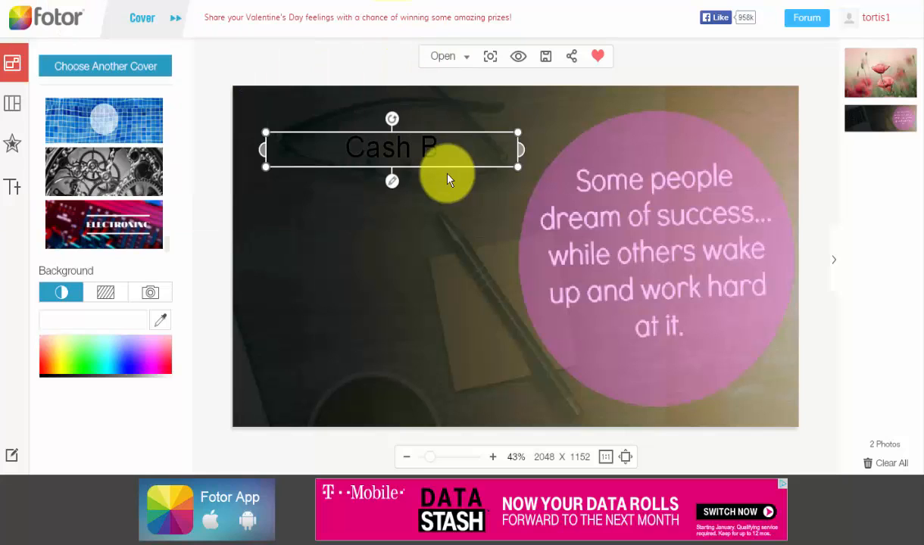
pyautogui.doubleClick(448, 151)
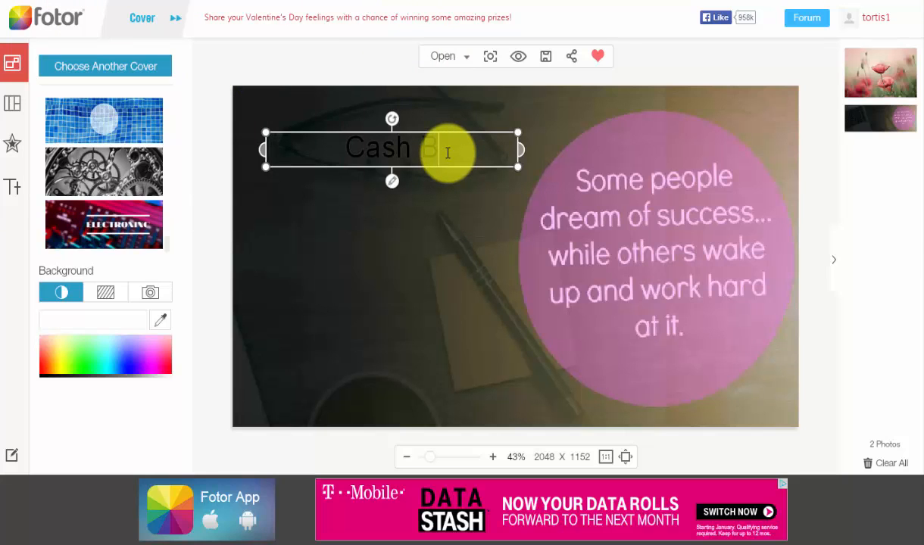
pyautogui.write('ack Diva')
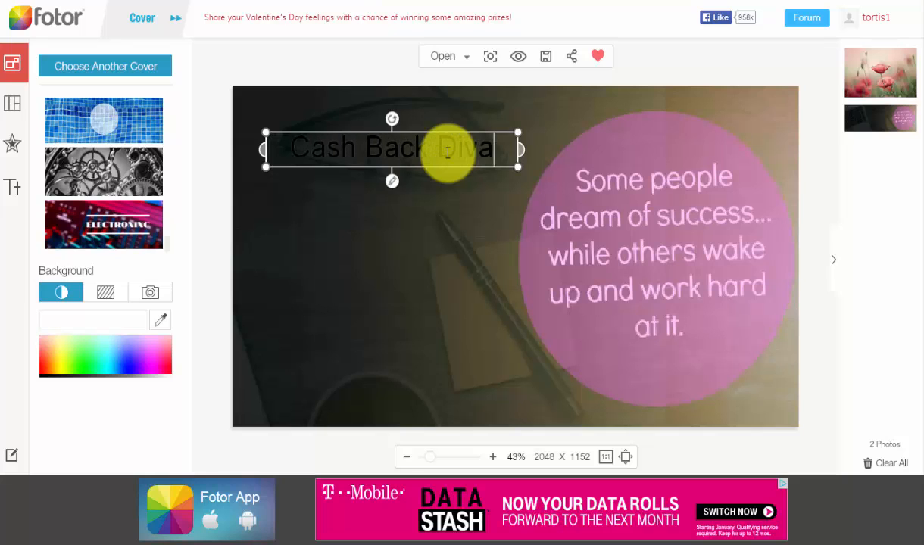
pyautogui.moveTo(491, 149); pyautogui.dragTo(286, 144)
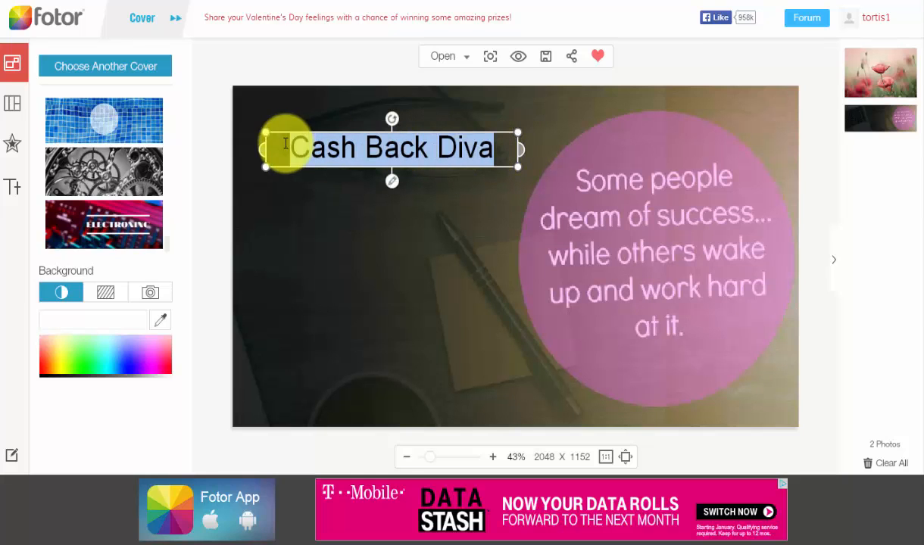
# - Add a second text box reading "The" and place it below the "Cash Back Diva" title
pyautogui.click(11, 188)
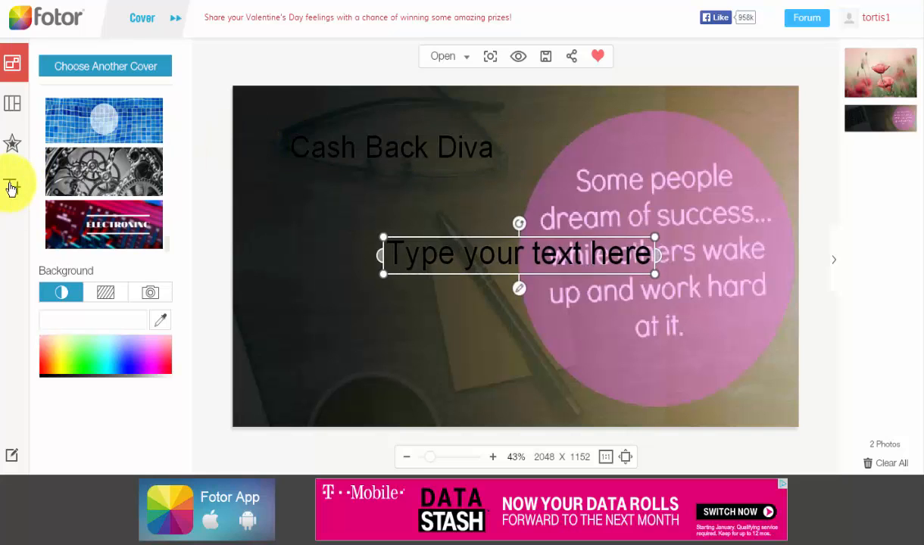
pyautogui.doubleClick(443, 259)
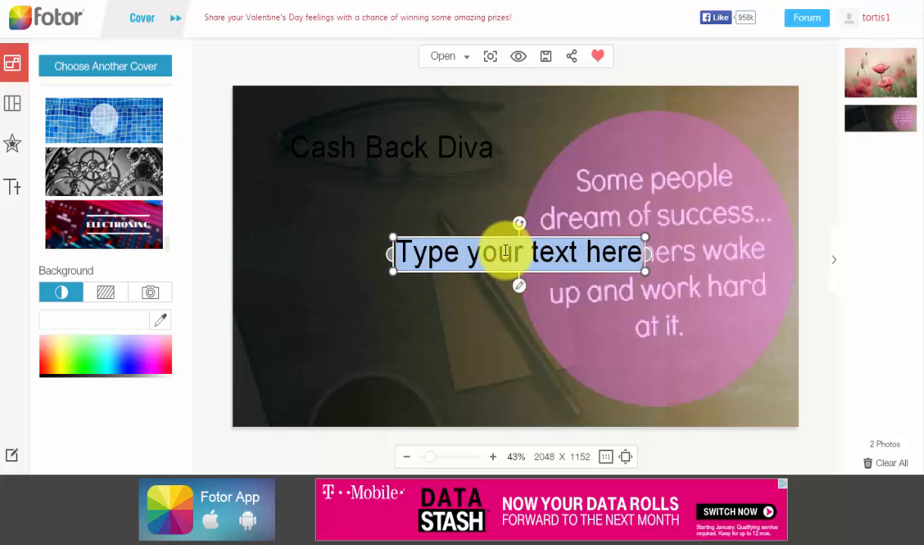
pyautogui.press('BackSpace')
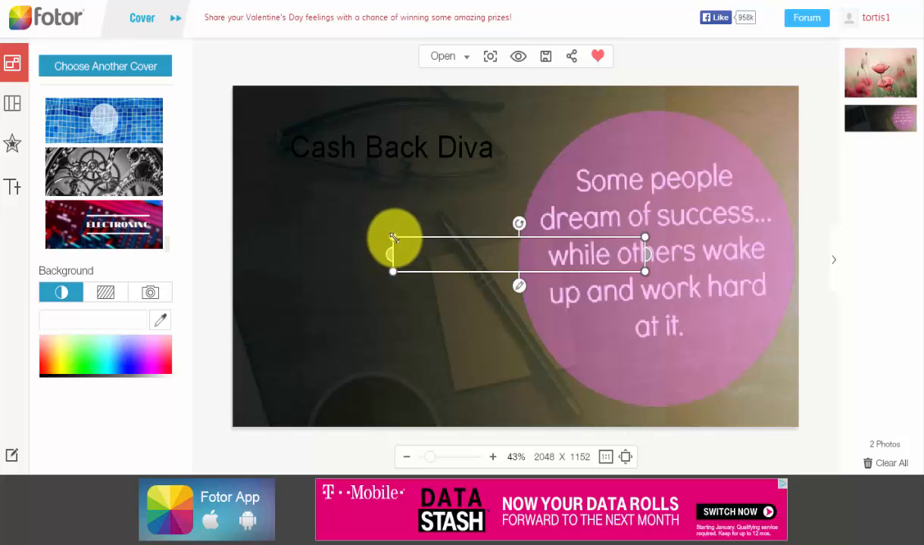
pyautogui.write('The')
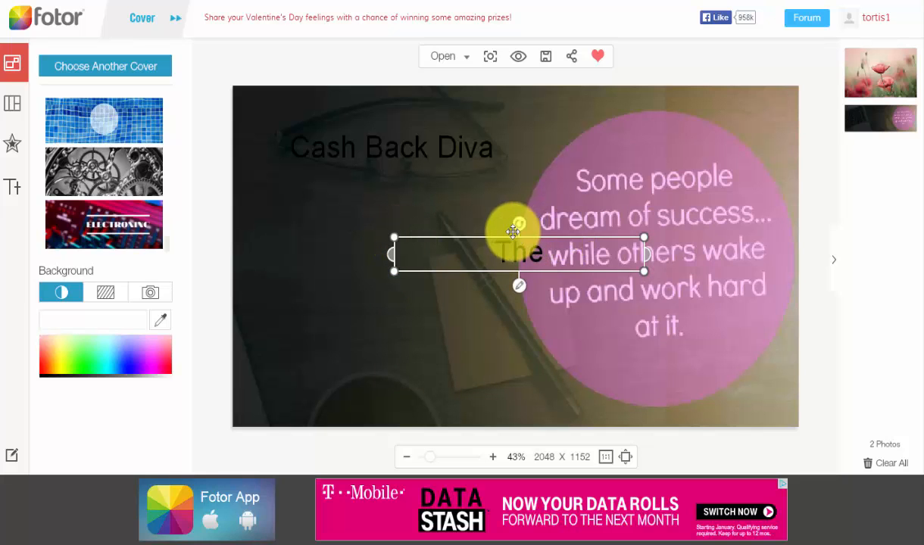
pyautogui.click(476, 263)
pyautogui.moveTo(476, 263); pyautogui.dragTo(394, 274)
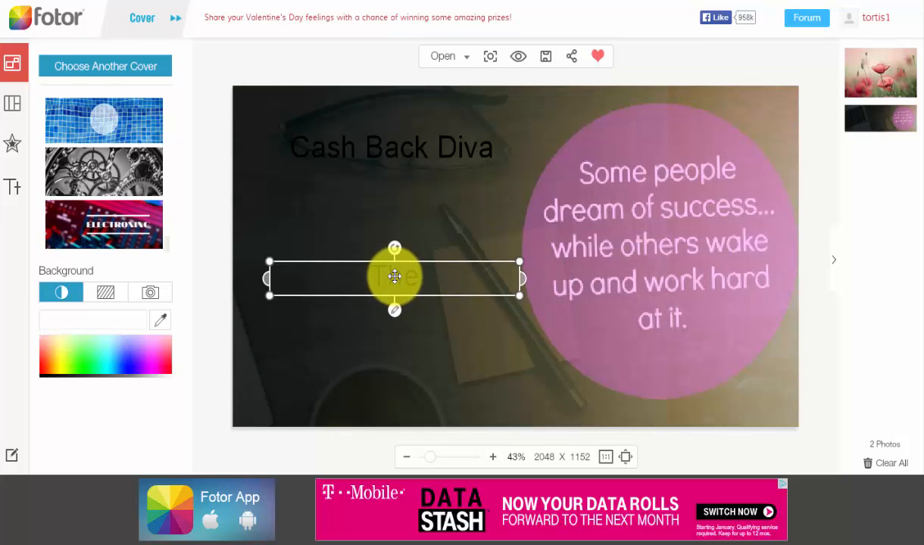
# - Format the "Cash Back Diva" title in the Coolvetica Rg font with white text
pyautogui.doubleClick(387, 156)
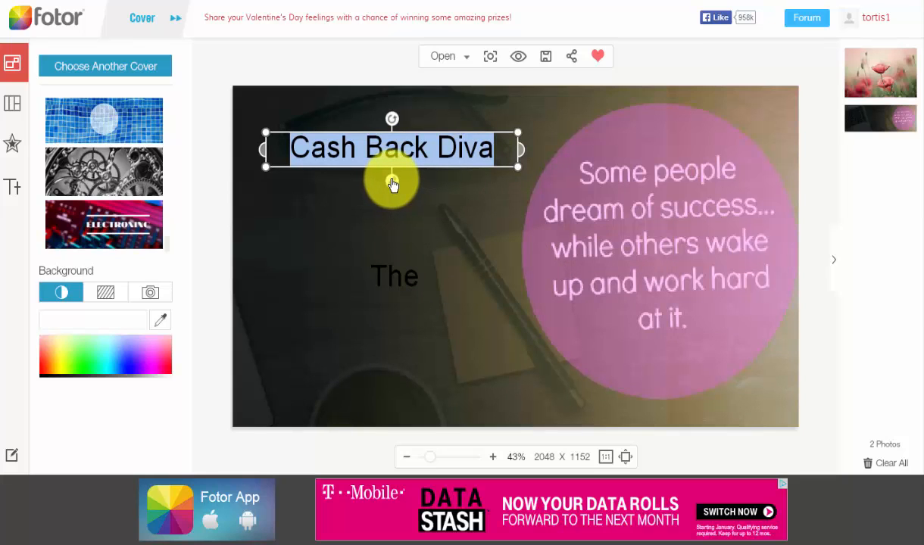
pyautogui.click(392, 183)
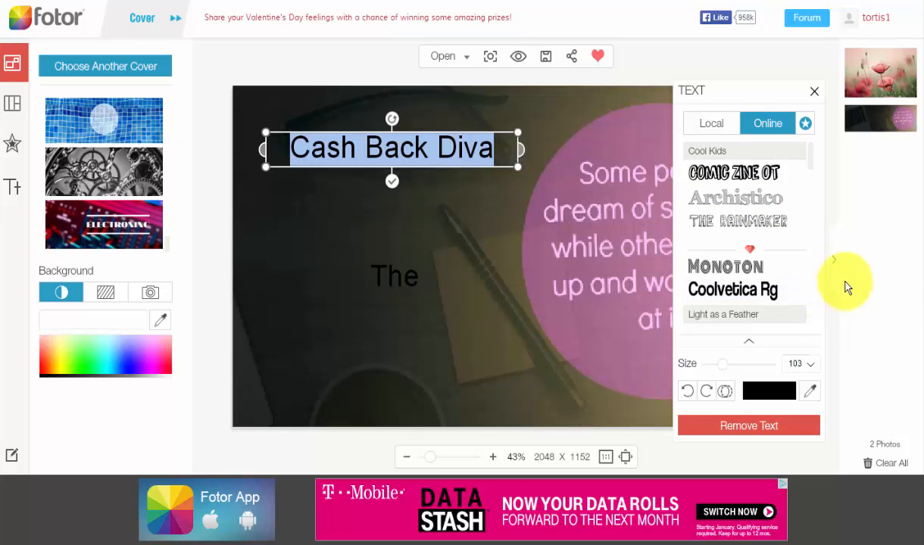
pyautogui.click(733, 290)
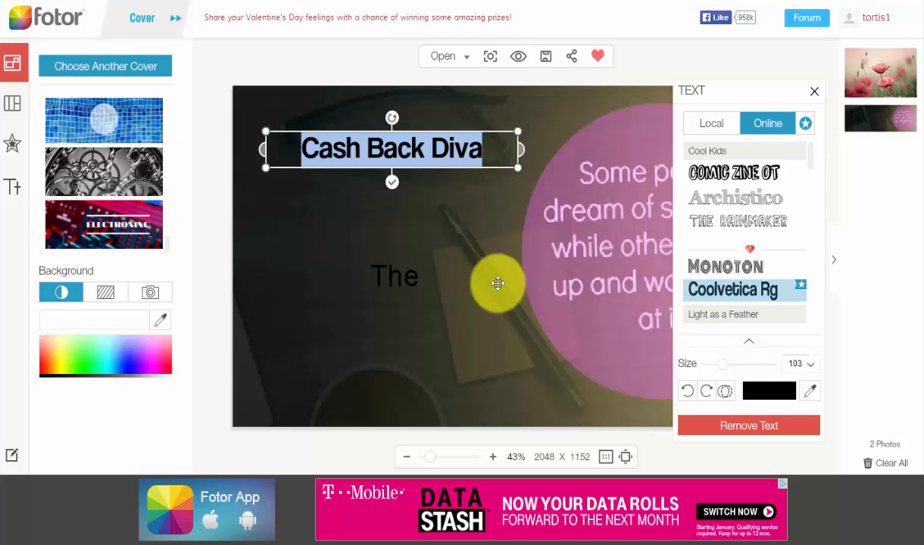
pyautogui.click(770, 391)
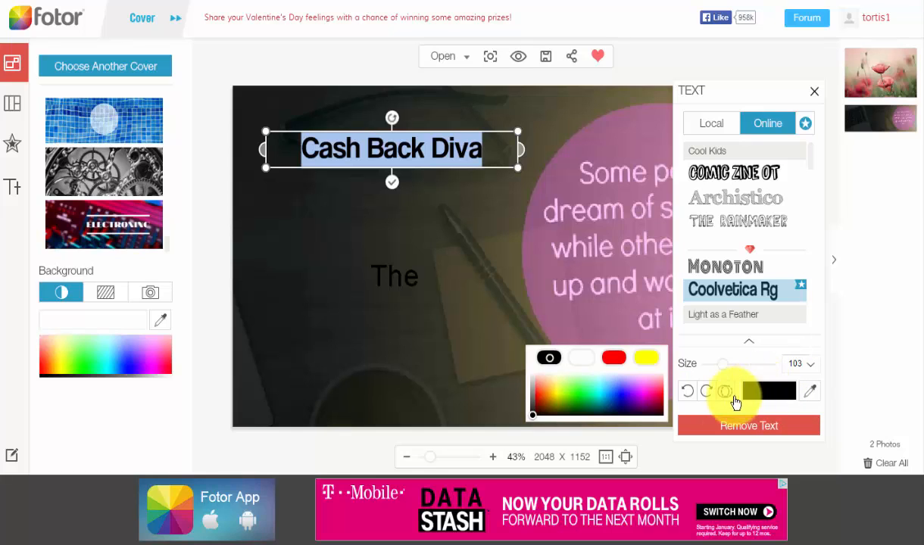
pyautogui.click(581, 365)
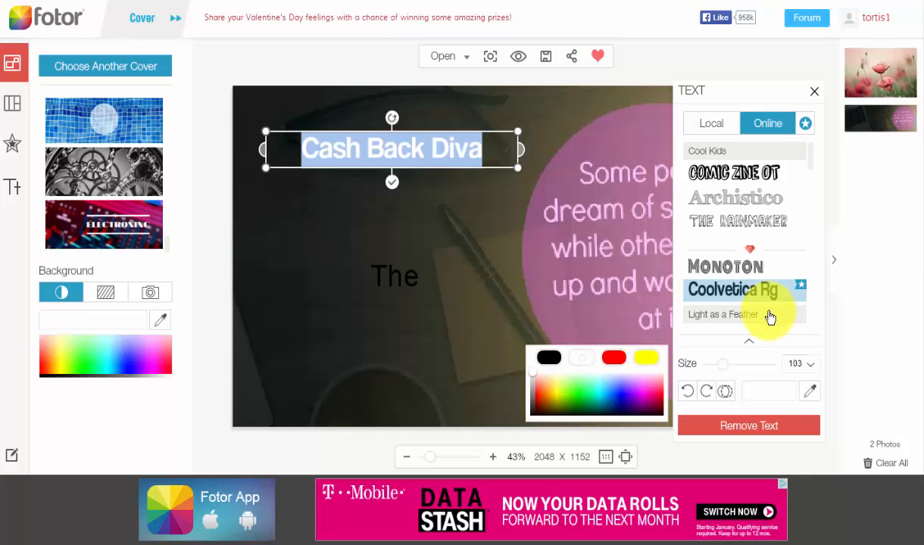
# - Set the "Cash Back Diva" title's text size to 111
pyautogui.moveTo(725, 369); pyautogui.dragTo(723, 369)
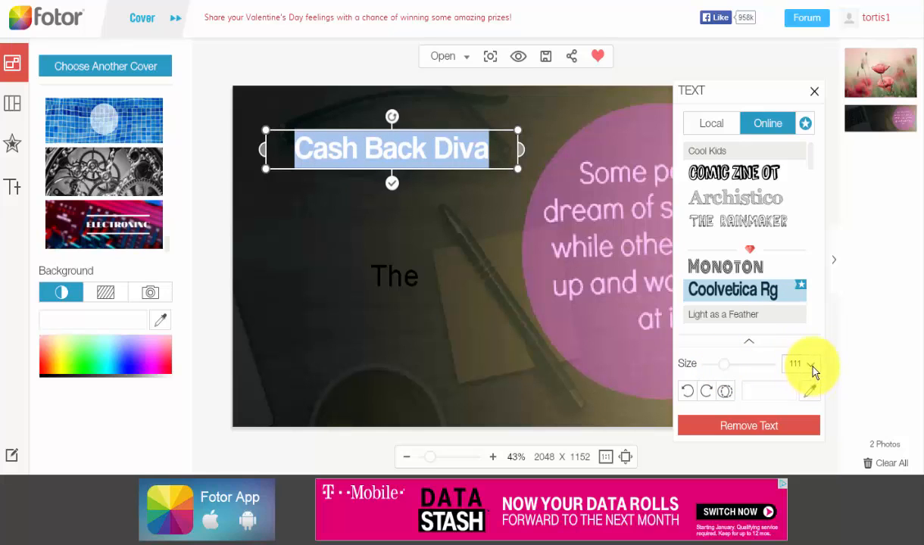
pyautogui.click(812, 369)
pyautogui.moveTo(817, 385)
pyautogui.mouseDown()
pyautogui.moveTo(822, 431)
pyautogui.moveTo(816, 380)
pyautogui.mouseUp()
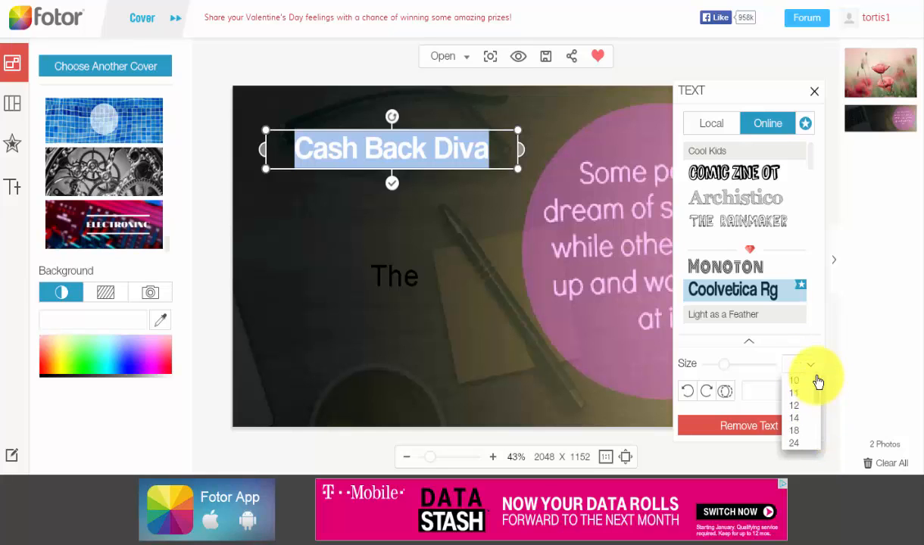
# - Format the "The" text in the Coolvetica Rg font with a bright magenta colour
pyautogui.click(395, 280)
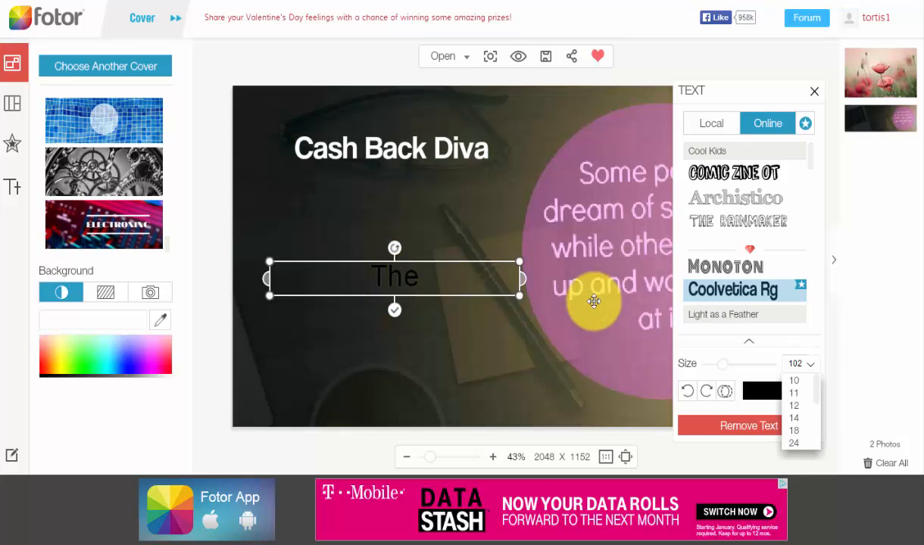
pyautogui.doubleClick(393, 278)
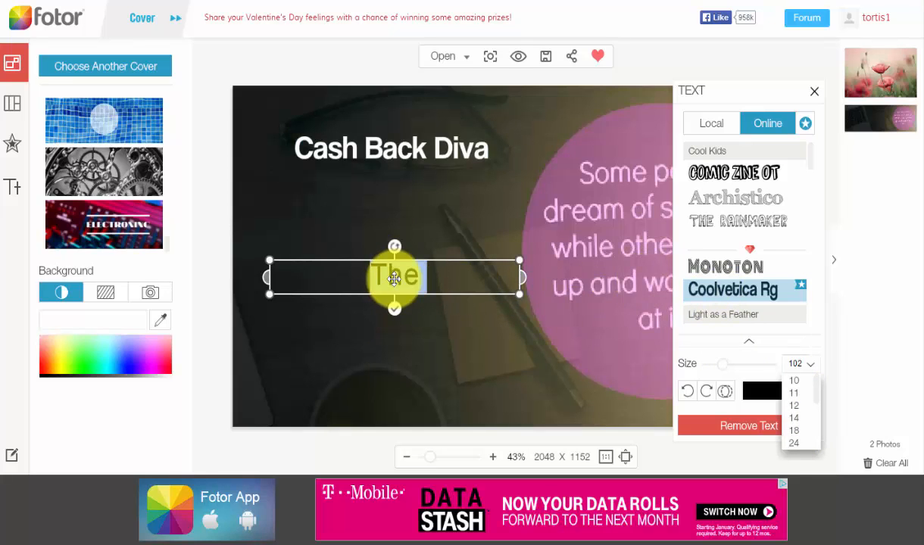
pyautogui.click(743, 297)
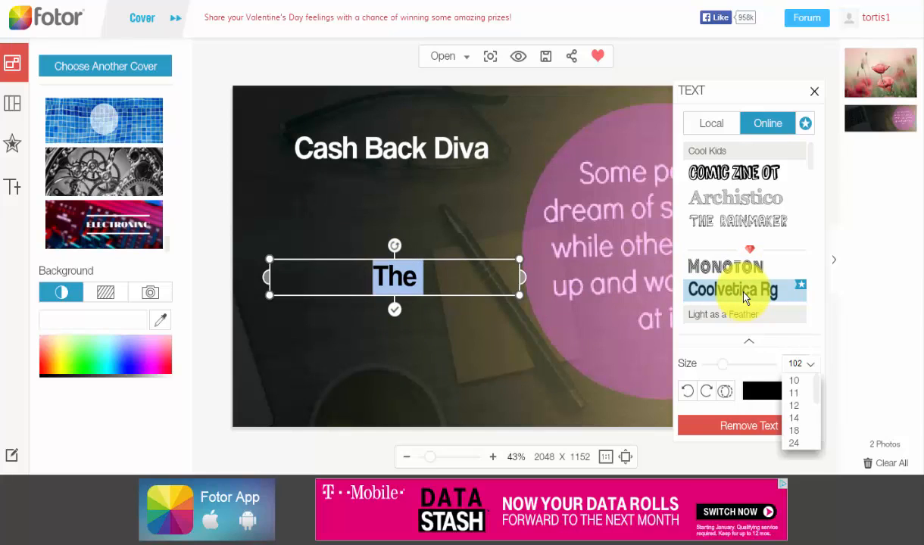
pyautogui.click(763, 391)
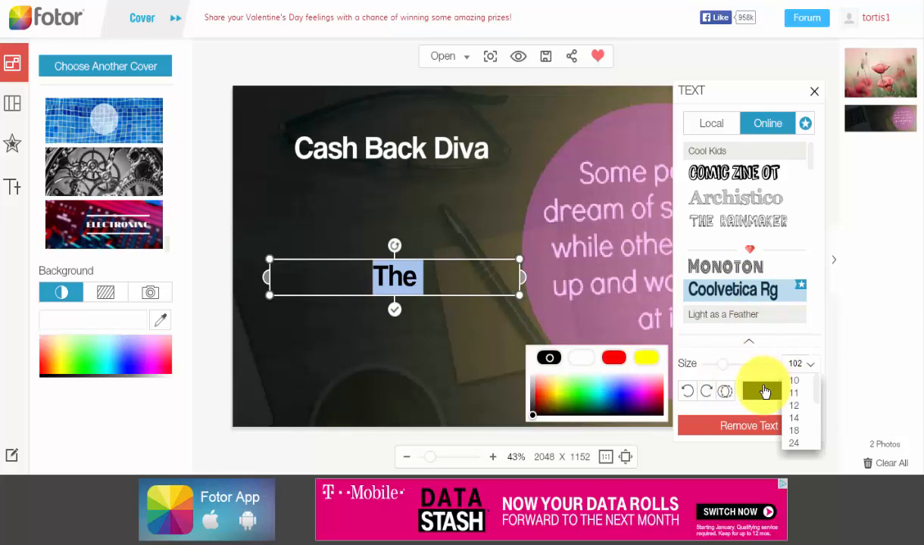
pyautogui.click(641, 399)
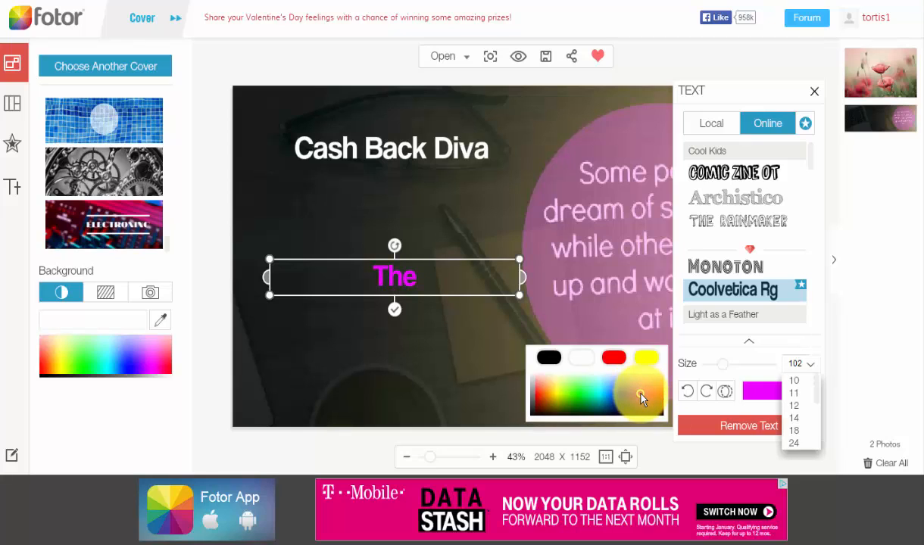
pyautogui.click(640, 389)
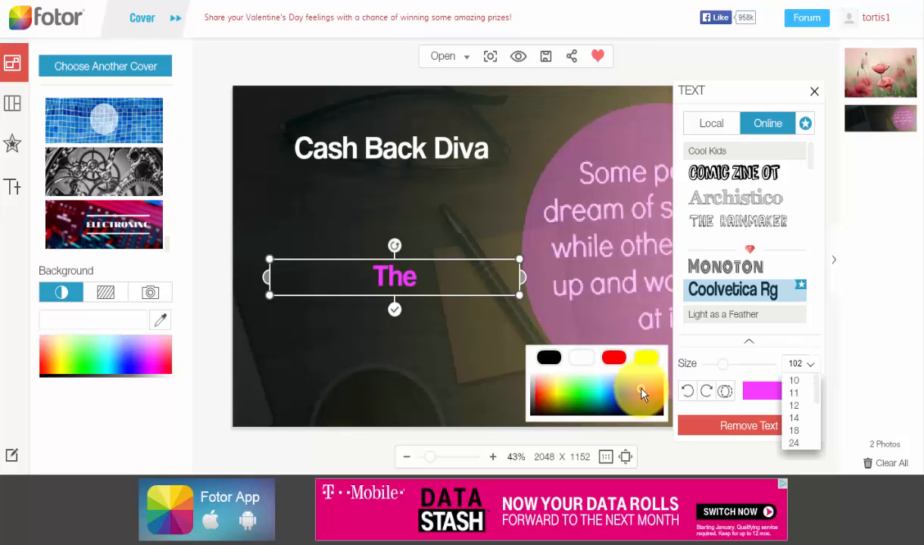
# - Set the "The" text to size 127 and rotate it to 270° so it reads vertically upward
pyautogui.moveTo(723, 364); pyautogui.dragTo(728, 364)
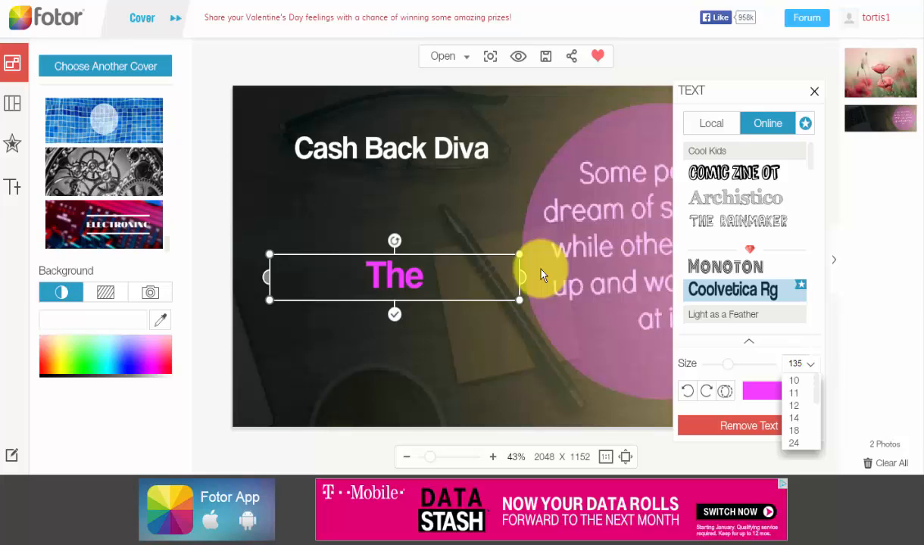
pyautogui.moveTo(727, 372); pyautogui.dragTo(724, 372)
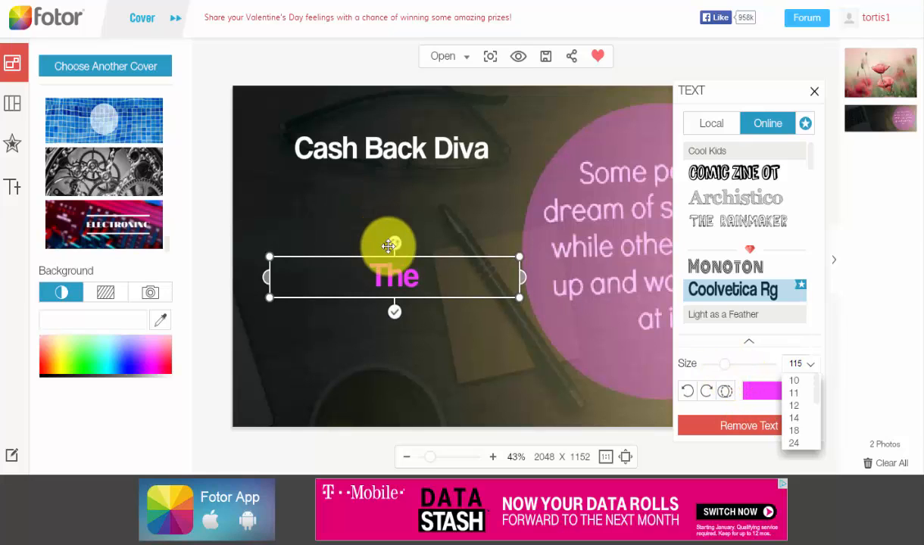
pyautogui.moveTo(515, 296); pyautogui.dragTo(458, 289)
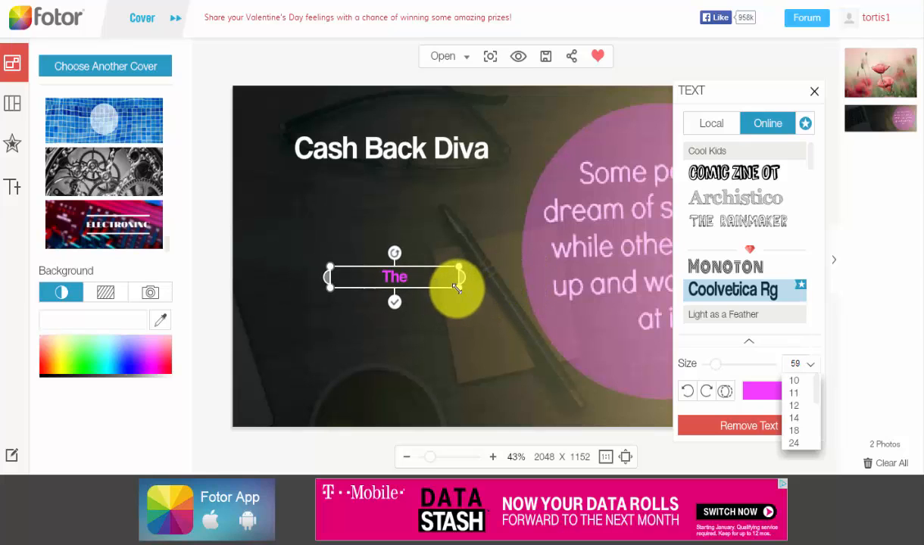
pyautogui.moveTo(722, 371); pyautogui.dragTo(729, 368)
pyautogui.moveTo(394, 243); pyautogui.dragTo(349, 279)
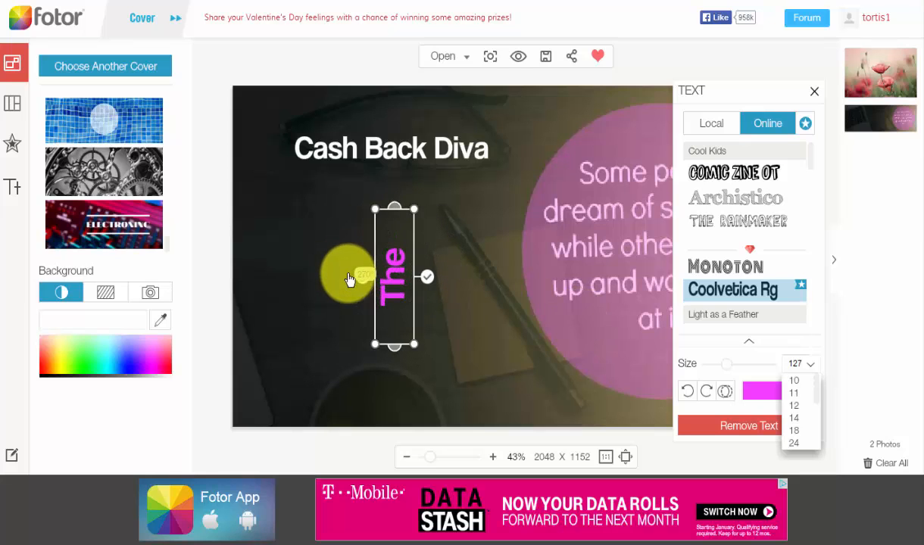
# - Shift the "Cash Back Diva" title up and to the right, and place the vertical "The" in front of it
pyautogui.click(390, 144)
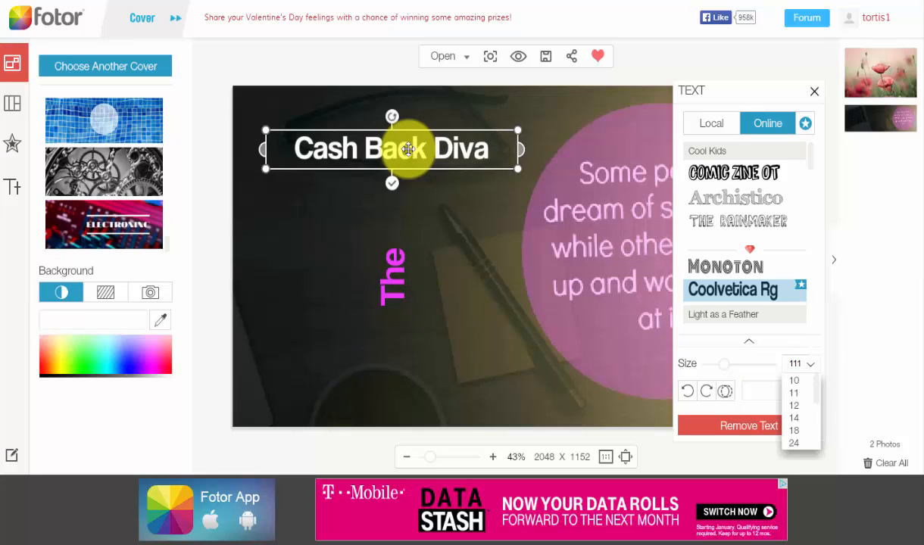
pyautogui.moveTo(408, 149); pyautogui.dragTo(444, 130)
pyautogui.click(394, 281)
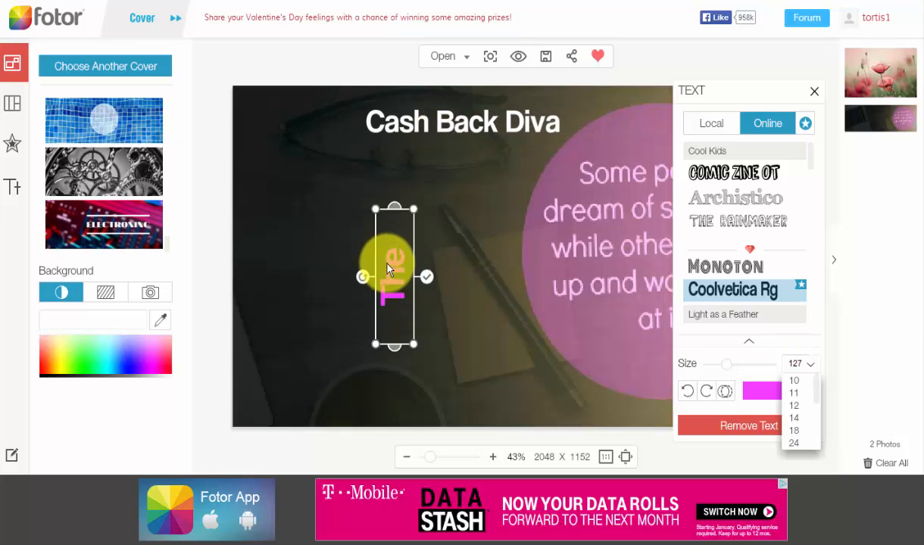
pyautogui.moveTo(392, 288); pyautogui.dragTo(277, 126)
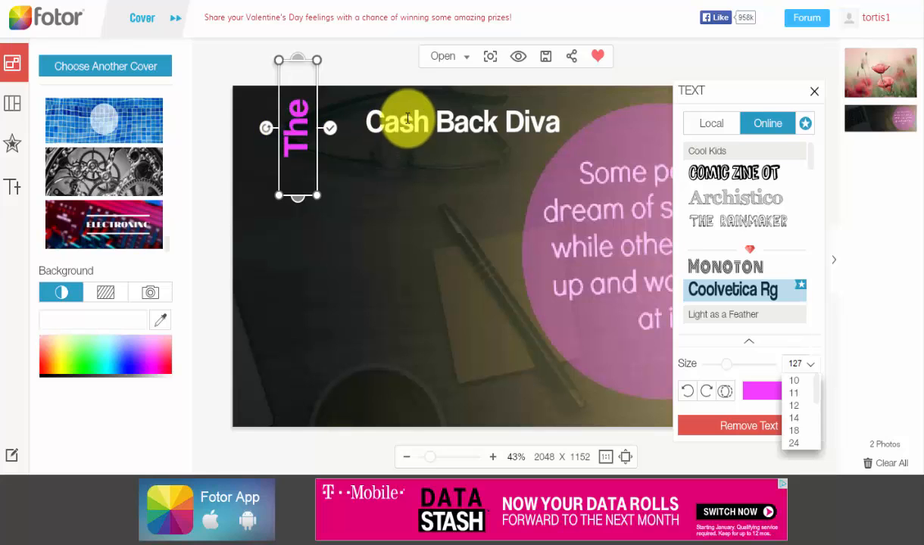
# - Try to select the whole "Cash Back Diva" text inside its box
pyautogui.click(399, 121)
pyautogui.moveTo(362, 125); pyautogui.dragTo(455, 112)
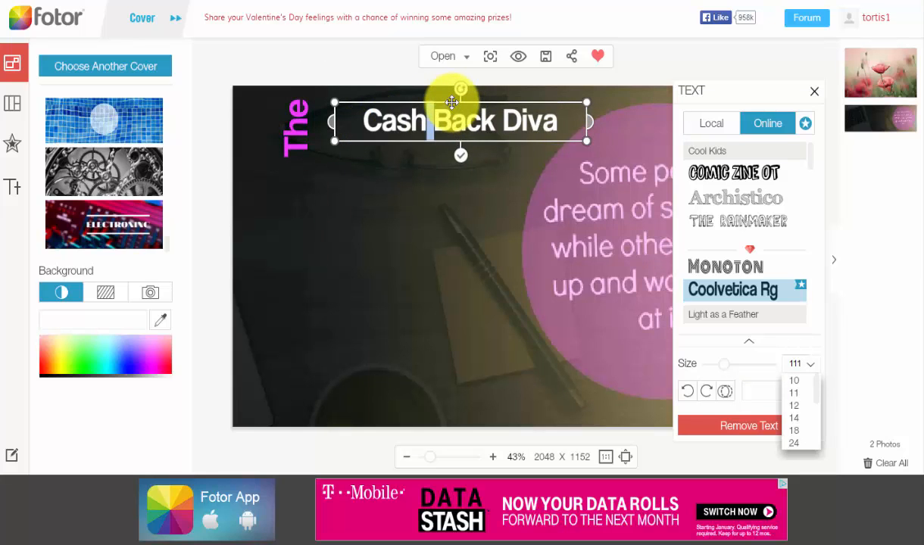
pyautogui.click(451, 103)
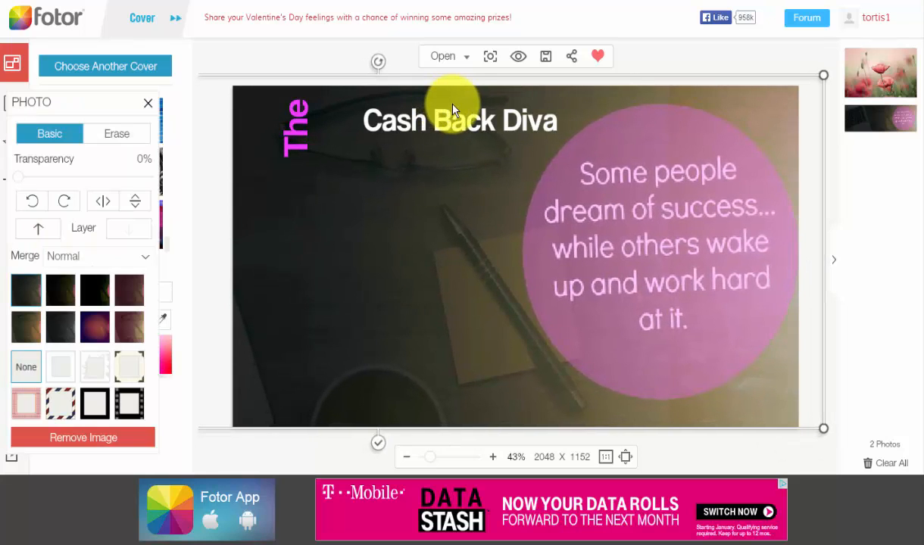
pyautogui.tripleClick(434, 118)
pyautogui.click(426, 119)
pyautogui.moveTo(410, 113); pyautogui.dragTo(395, 118)
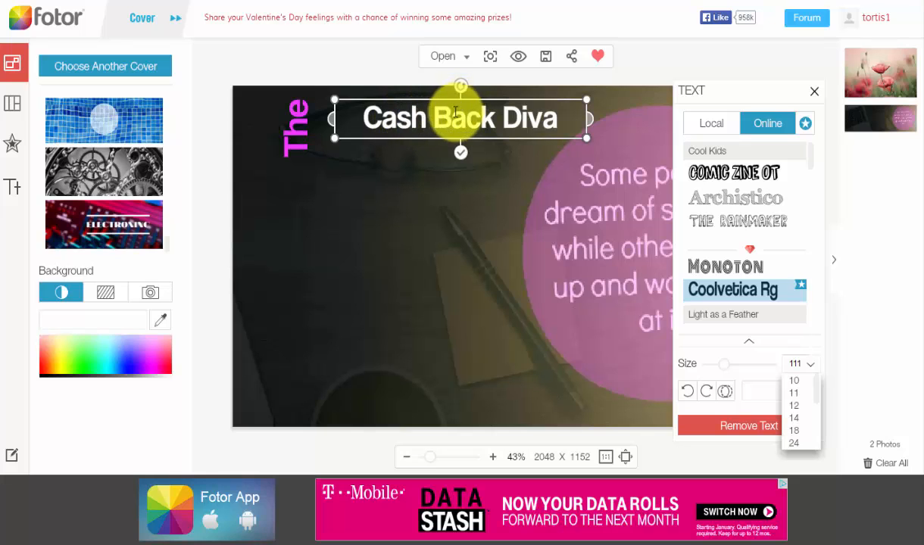
pyautogui.tripleClick(455, 119)
pyautogui.click(454, 120)
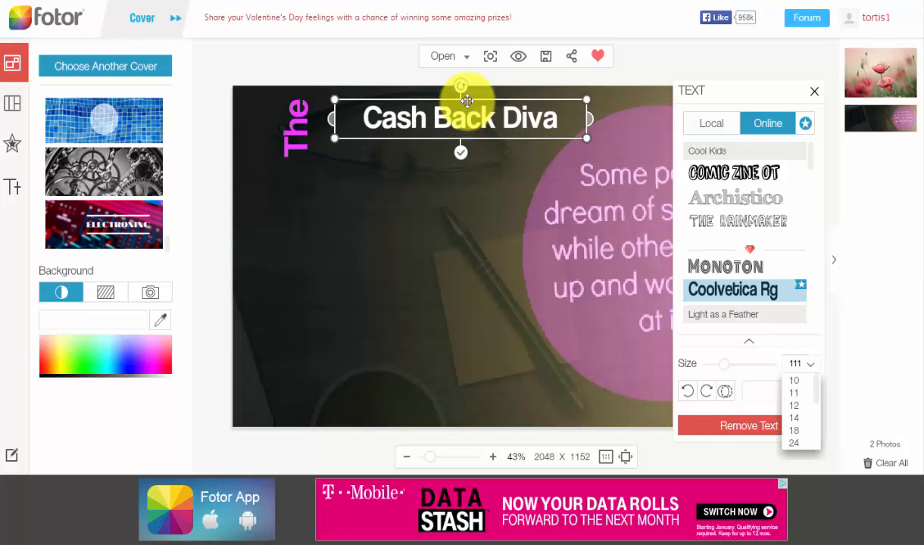
pyautogui.click(462, 101)
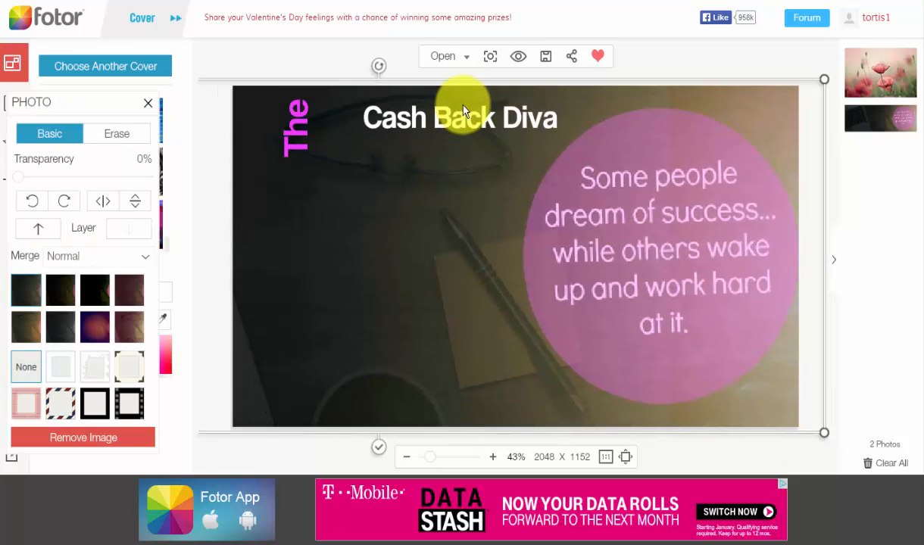
pyautogui.click(452, 120)
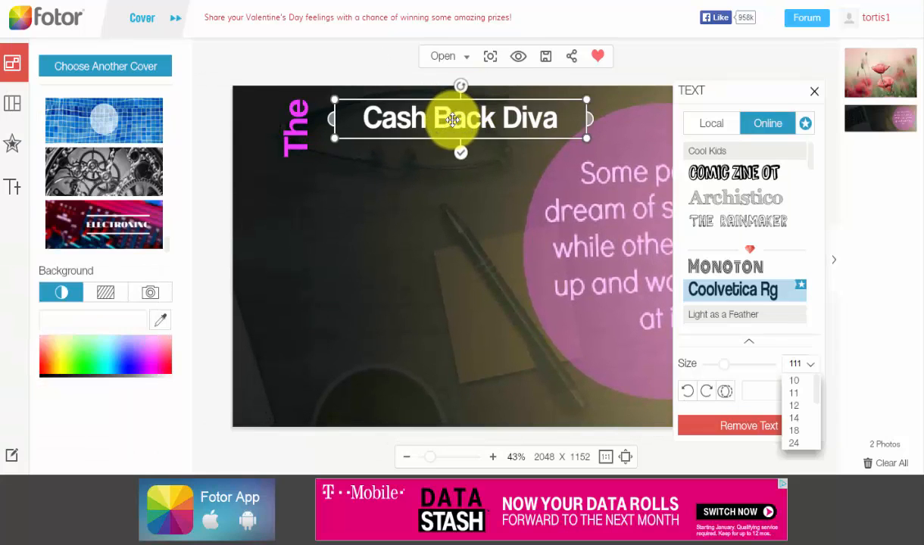
pyautogui.tripleClick(452, 120)
pyautogui.click(452, 112)
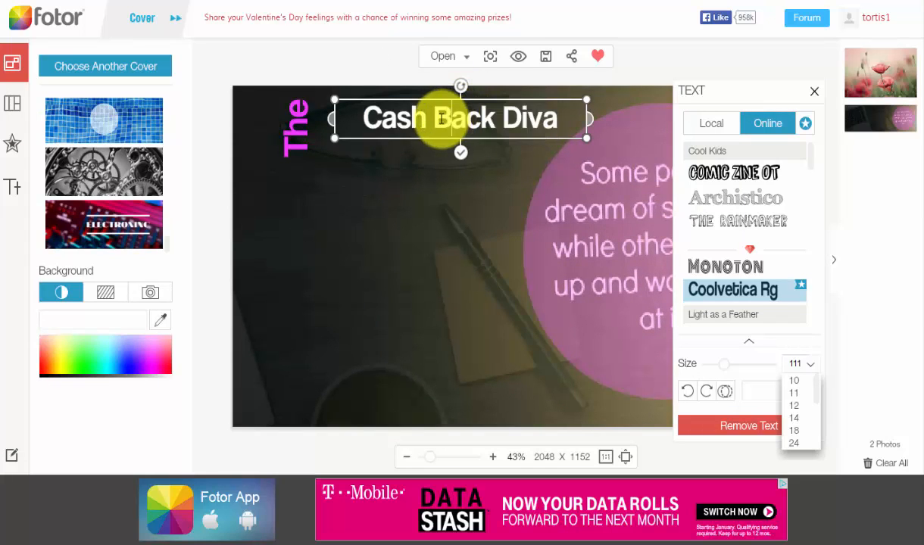
pyautogui.click(429, 200)
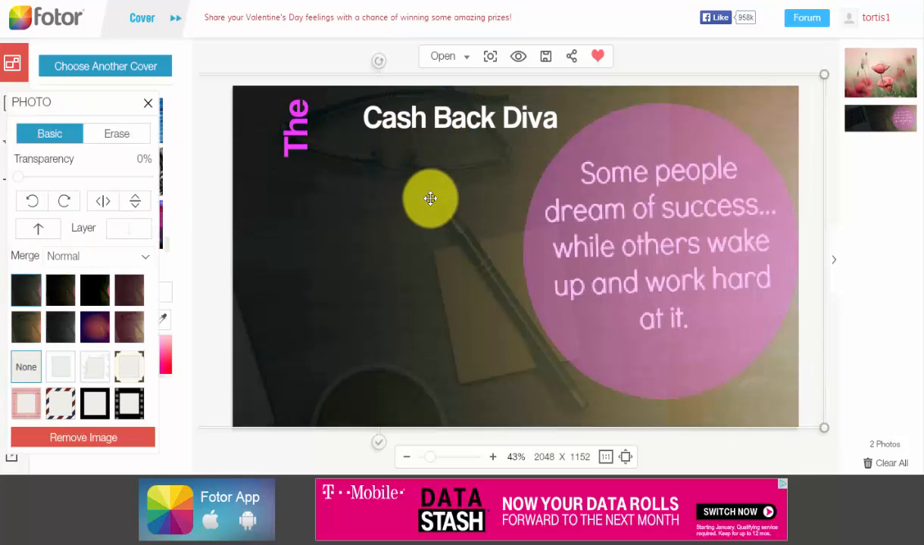
# - Move the "Cash Back Diva" title close against the vertical "The" and deselect it
pyautogui.click(425, 119)
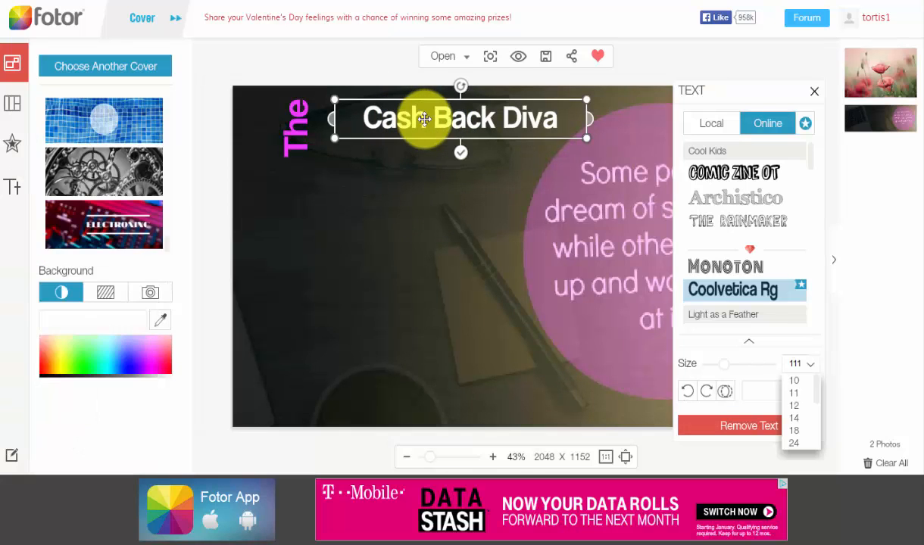
pyautogui.moveTo(423, 119); pyautogui.dragTo(368, 130)
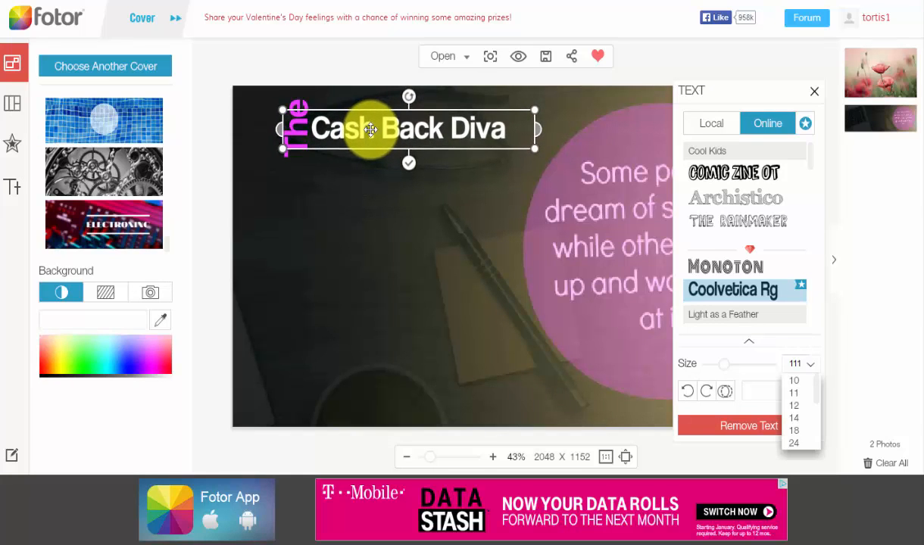
pyautogui.click(418, 213)
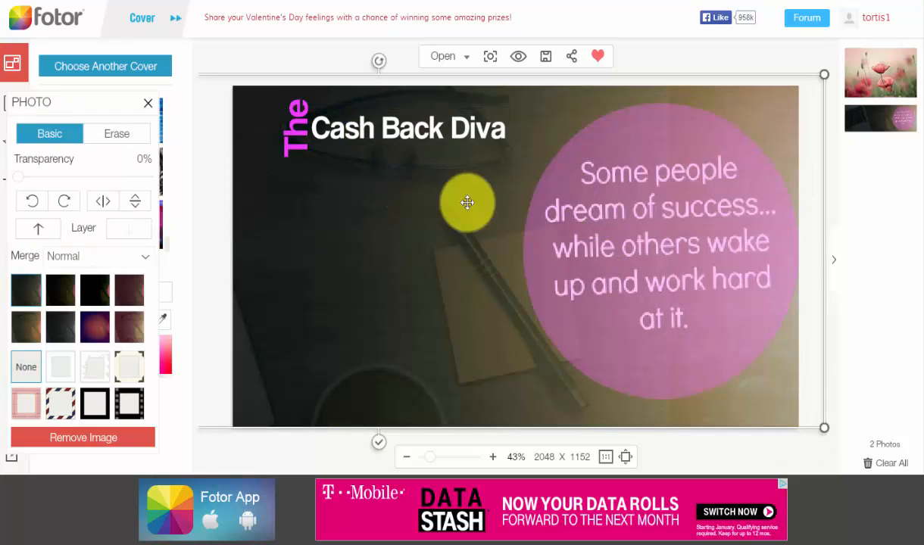
# - Enlarge the "Cash Back Diva" title to text size 142
pyautogui.click(367, 132)
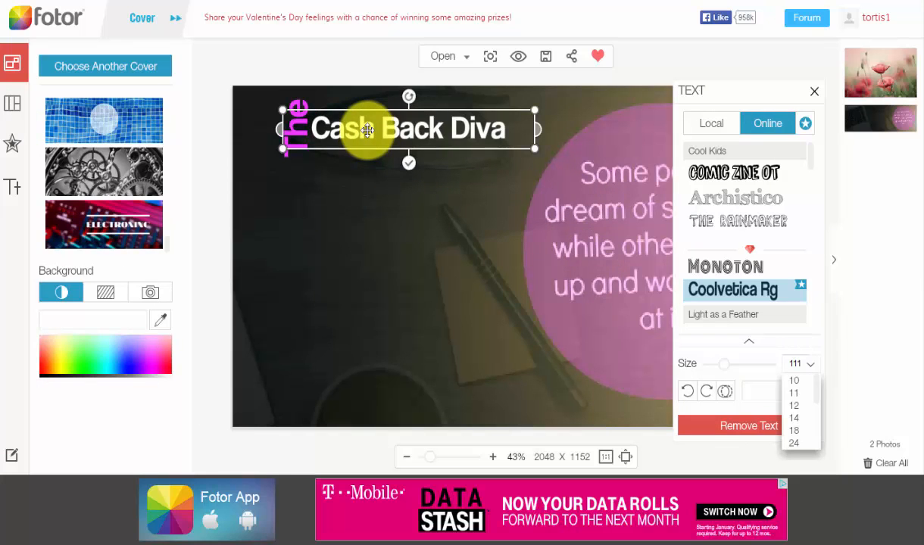
pyautogui.doubleClick(366, 132)
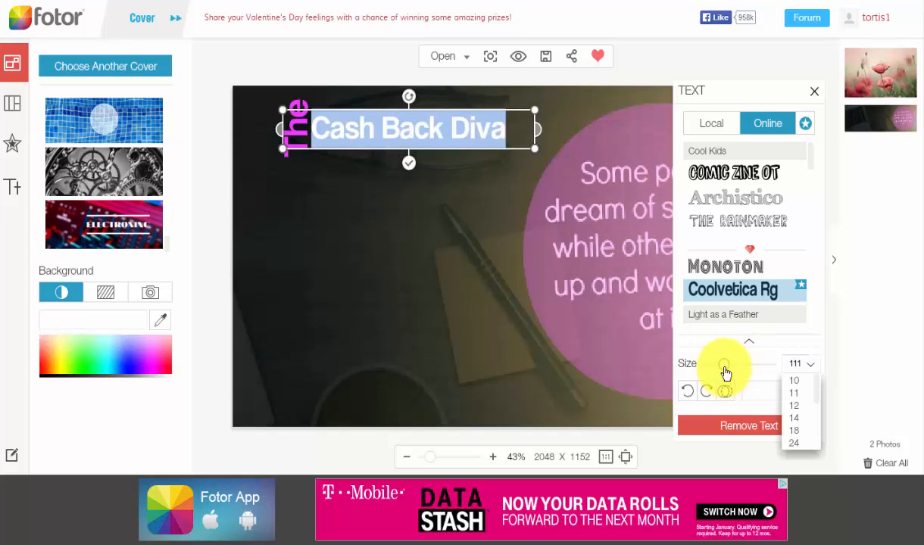
pyautogui.moveTo(730, 374); pyautogui.dragTo(725, 372)
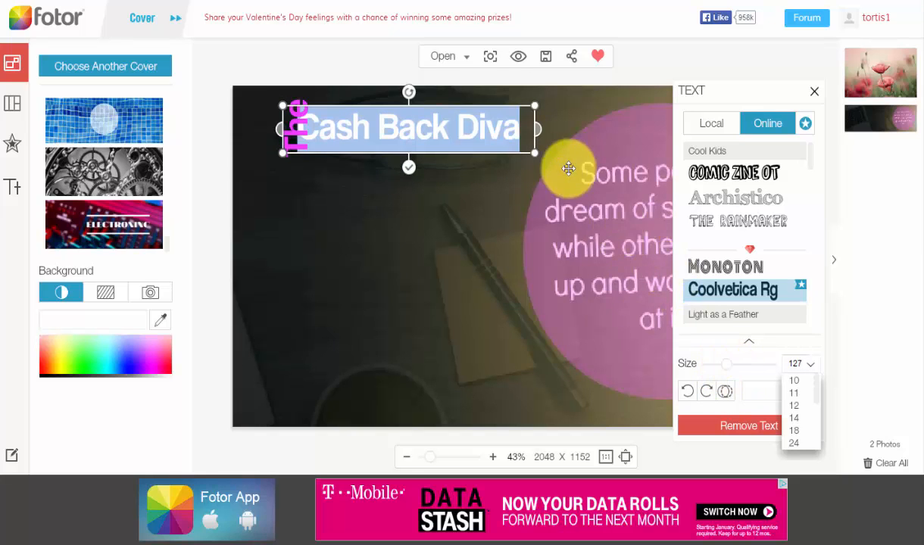
pyautogui.moveTo(534, 152); pyautogui.dragTo(550, 155)
pyautogui.click(508, 141)
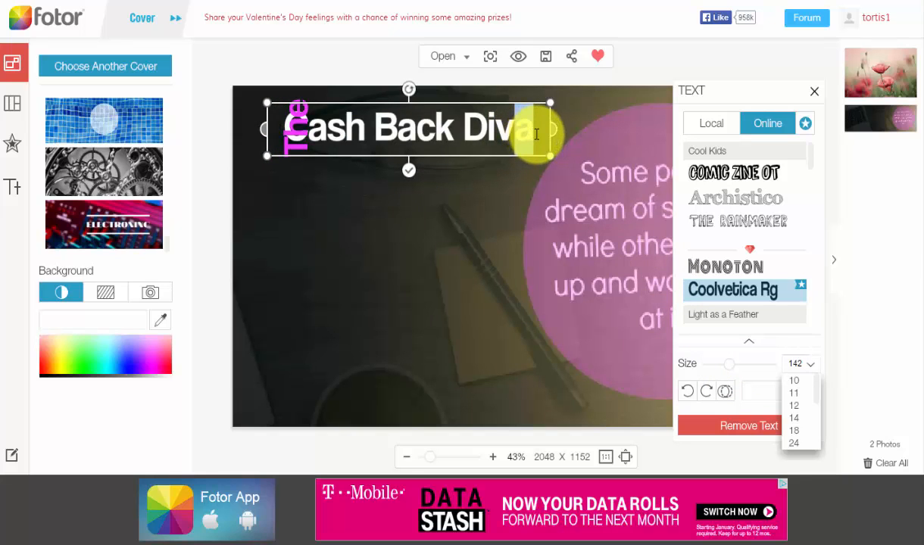
# - Move the enlarged title right and the vertical "The" slightly left so they sit side by side without overlapping
pyautogui.click(446, 217)
pyautogui.click(437, 132)
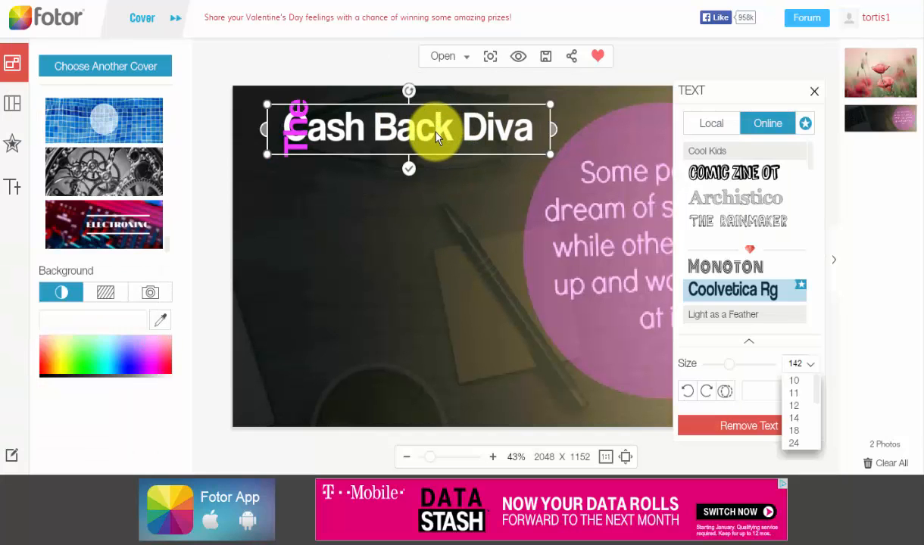
pyautogui.moveTo(437, 132); pyautogui.dragTo(463, 131)
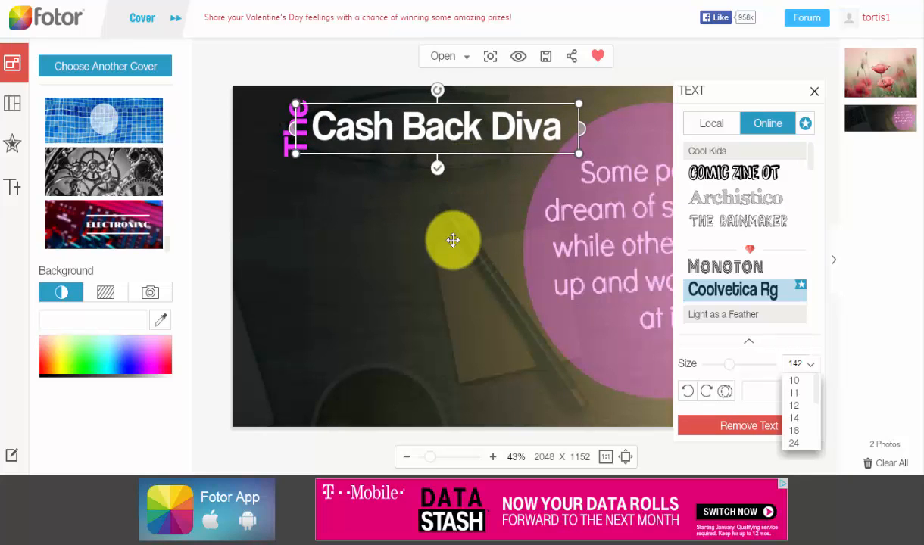
pyautogui.click(453, 240)
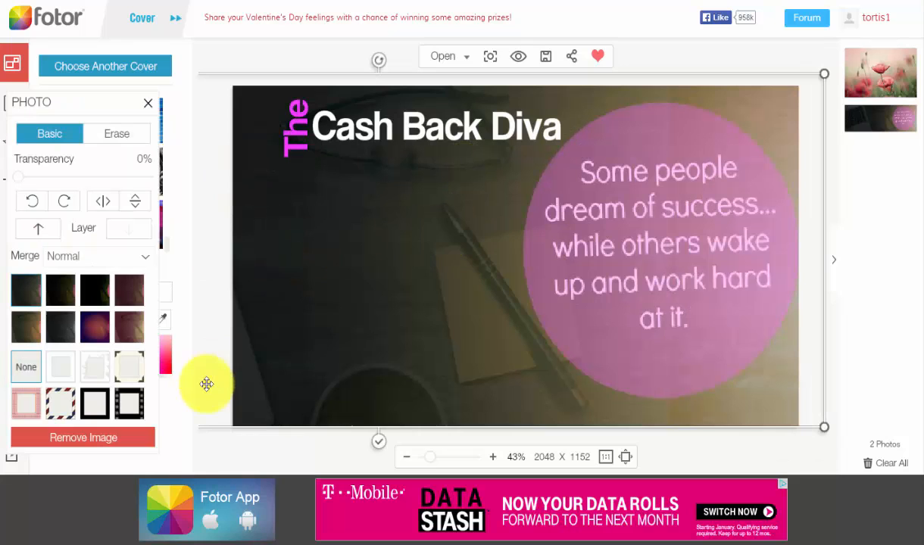
pyautogui.click(296, 126)
pyautogui.moveTo(296, 127); pyautogui.dragTo(275, 128)
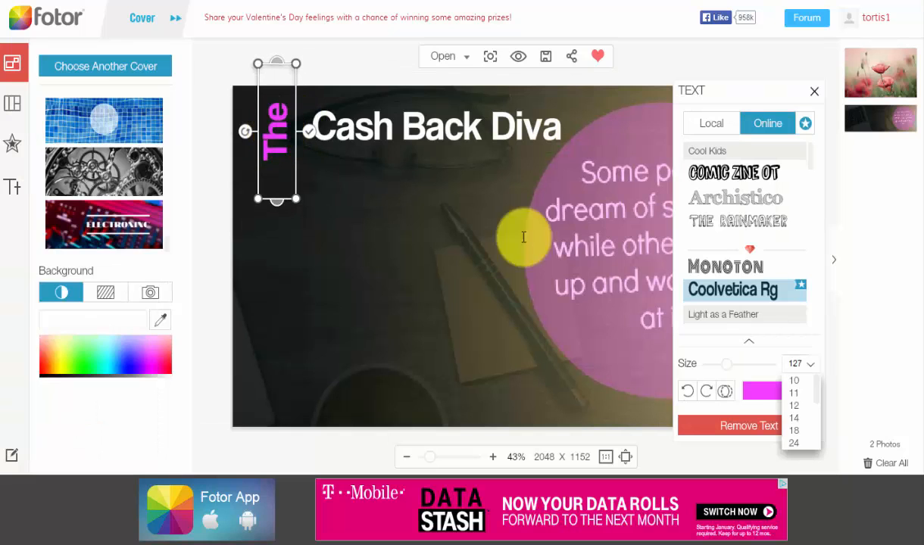
# - Browse the online and local font lists for the vertical "The" text, then close the text settings
pyautogui.moveTo(810, 165); pyautogui.dragTo(817, 262)
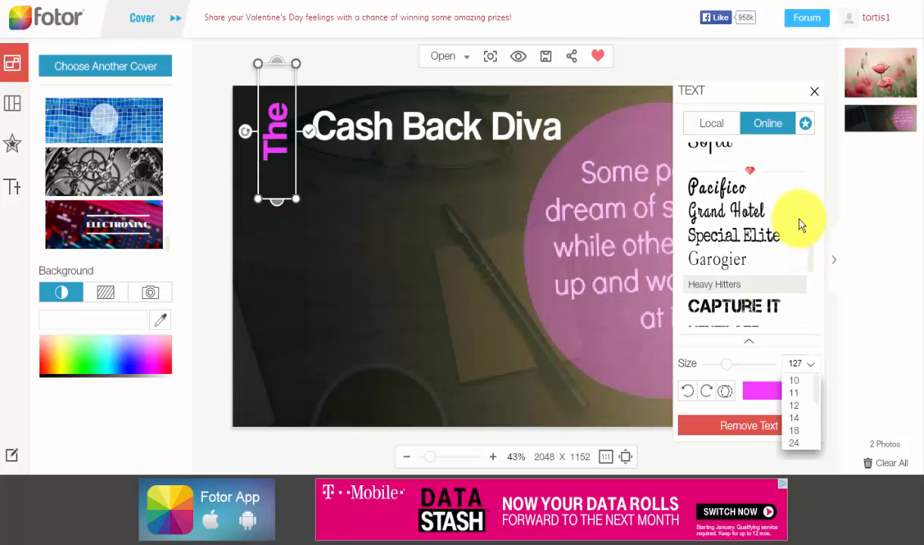
pyautogui.click(699, 125)
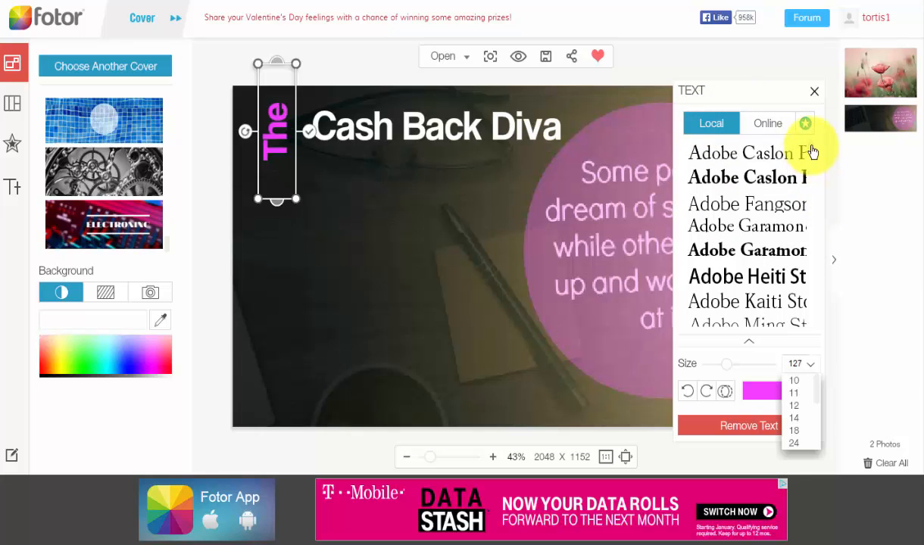
pyautogui.moveTo(811, 158)
pyautogui.mouseDown()
pyautogui.moveTo(813, 174)
pyautogui.moveTo(811, 151)
pyautogui.mouseUp()
pyautogui.click(767, 123)
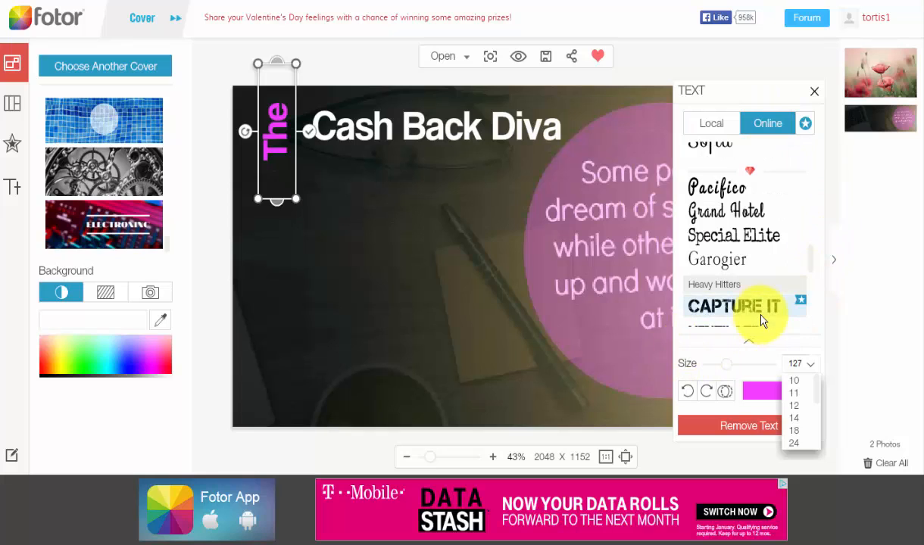
pyautogui.click(812, 94)
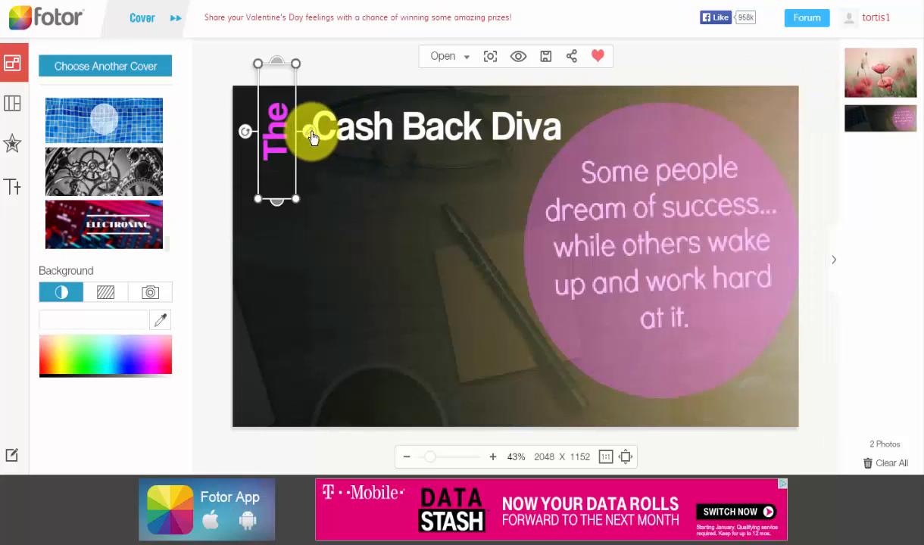
# - Move the "Cash Back Diva" title slightly left and down so it sits close beside the vertical "The"
pyautogui.doubleClick(333, 122)
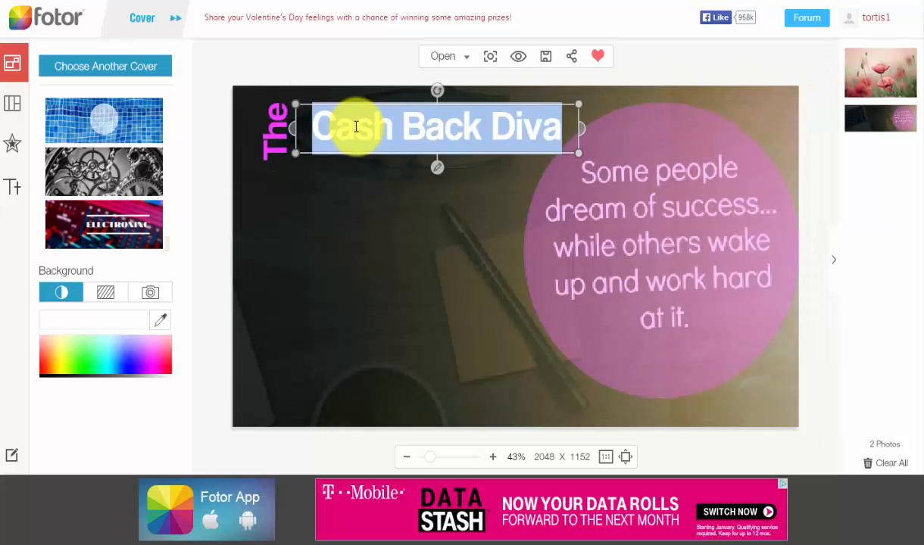
pyautogui.click(392, 113)
pyautogui.moveTo(436, 105); pyautogui.dragTo(419, 109)
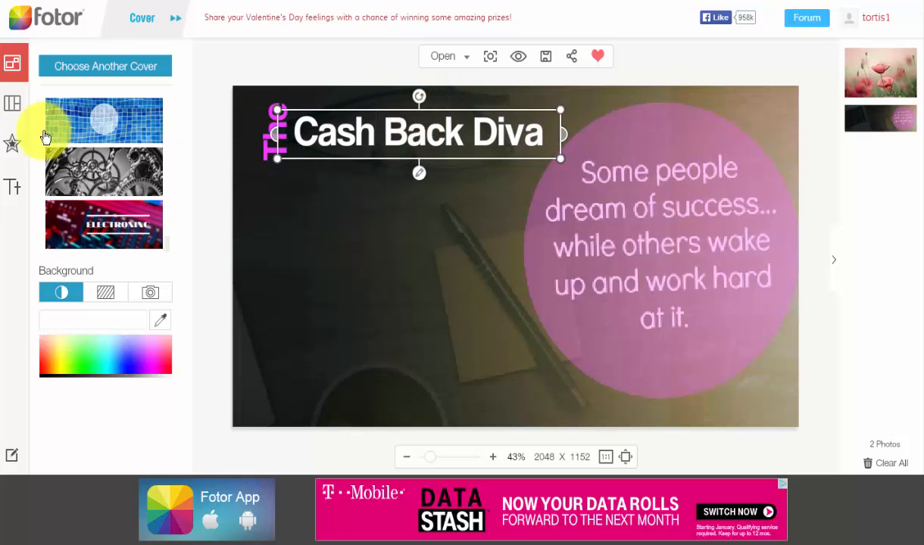
# - Add the pink cupcake sticker from the Celebrate Birthday Cakes set, shrink it and place it below the title
pyautogui.click(12, 151)
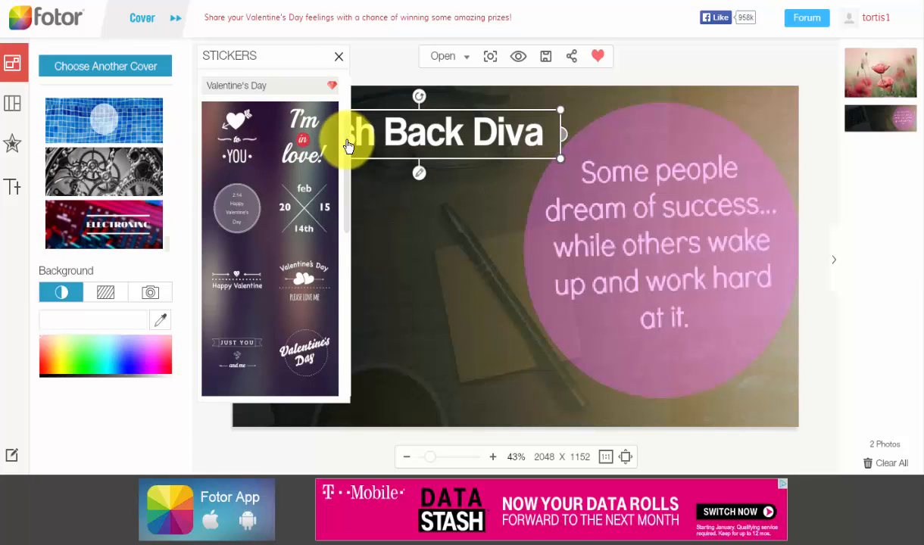
pyautogui.scroll(-1, 347, 167)
pyautogui.scroll(-6, 348, 167)
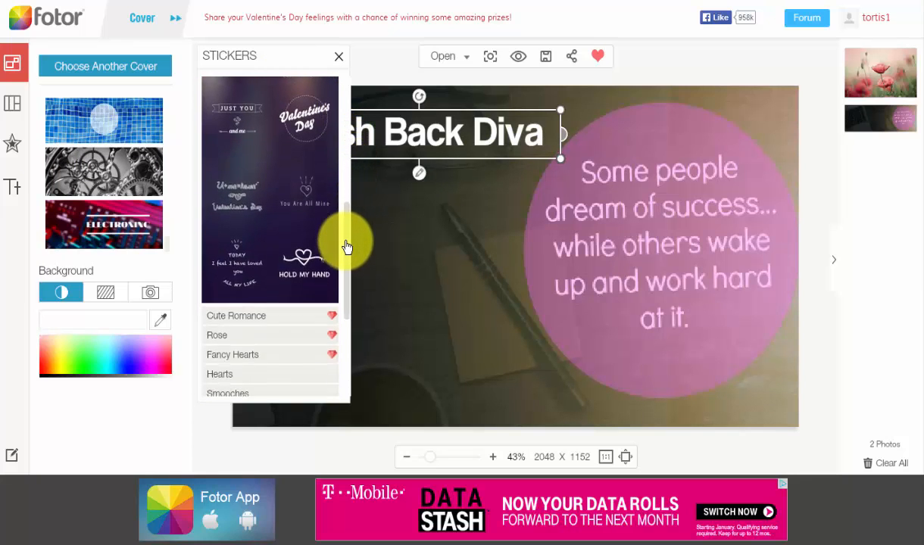
pyautogui.moveTo(345, 256)
pyautogui.mouseDown()
pyautogui.moveTo(340, 124)
pyautogui.moveTo(346, 275)
pyautogui.mouseUp()
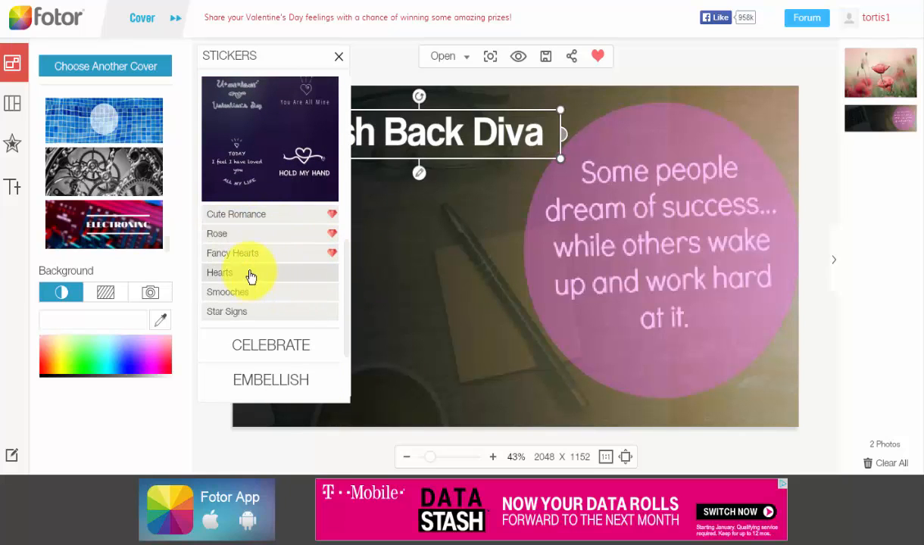
pyautogui.click(247, 310)
pyautogui.moveTo(348, 256)
pyautogui.mouseDown()
pyautogui.moveTo(343, 293)
pyautogui.moveTo(342, 274)
pyautogui.mouseUp()
pyautogui.click(278, 357)
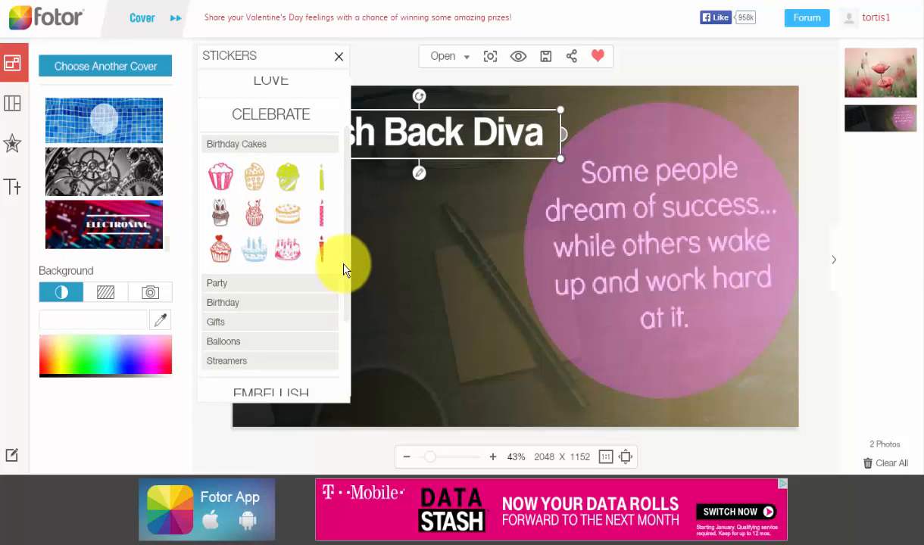
pyautogui.moveTo(216, 180); pyautogui.dragTo(430, 234)
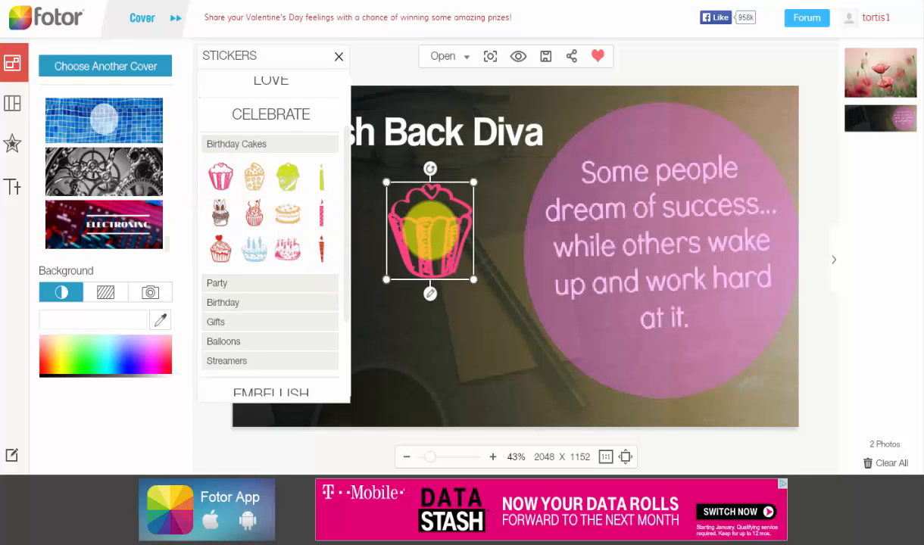
pyautogui.moveTo(470, 187); pyautogui.dragTo(456, 203)
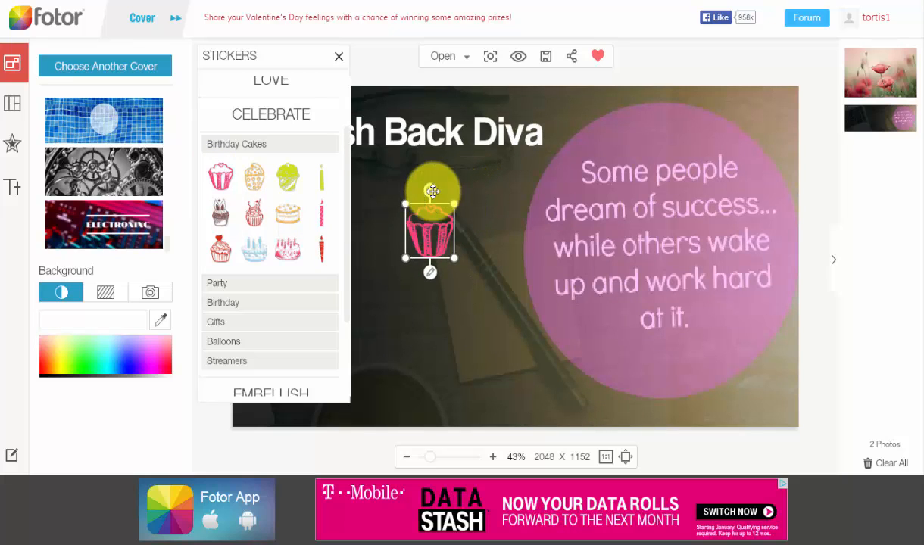
pyautogui.moveTo(425, 234); pyautogui.dragTo(436, 210)
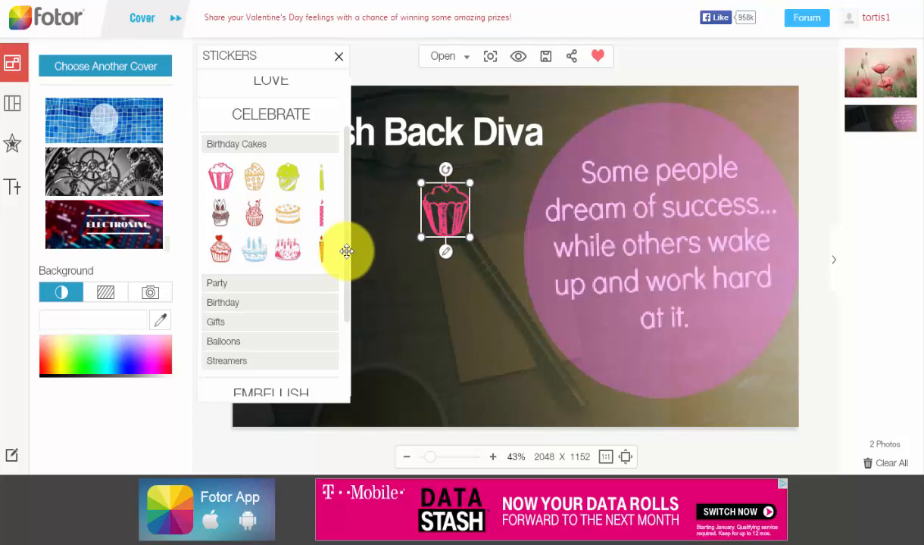
# - Add the light blue star balloon sticker from the Balloons set and place it directly below the cupcake
pyautogui.click(233, 285)
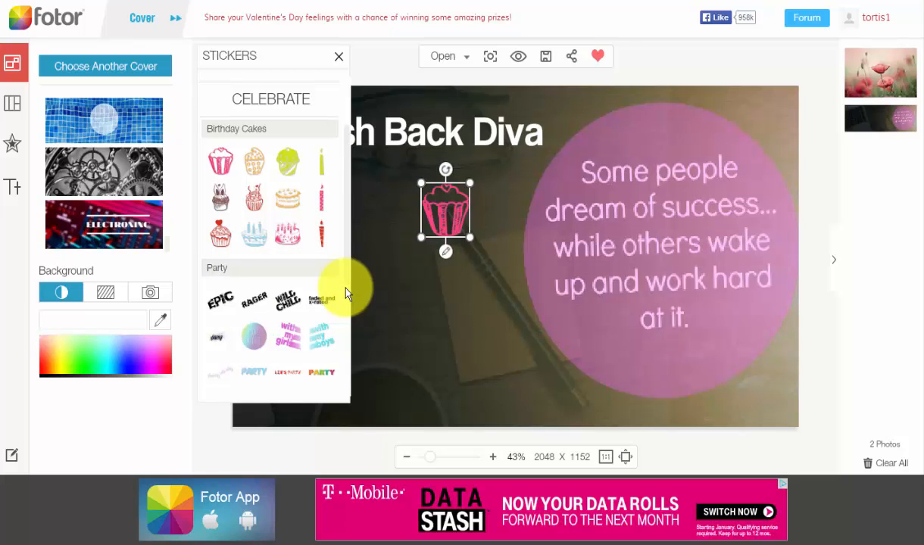
pyautogui.scroll(-2, 346, 294)
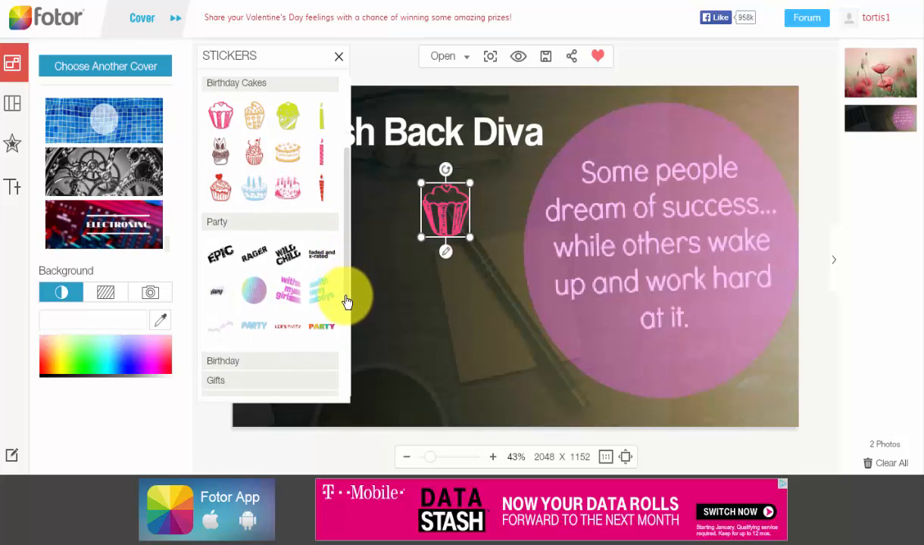
pyautogui.scroll(-2, 346, 301)
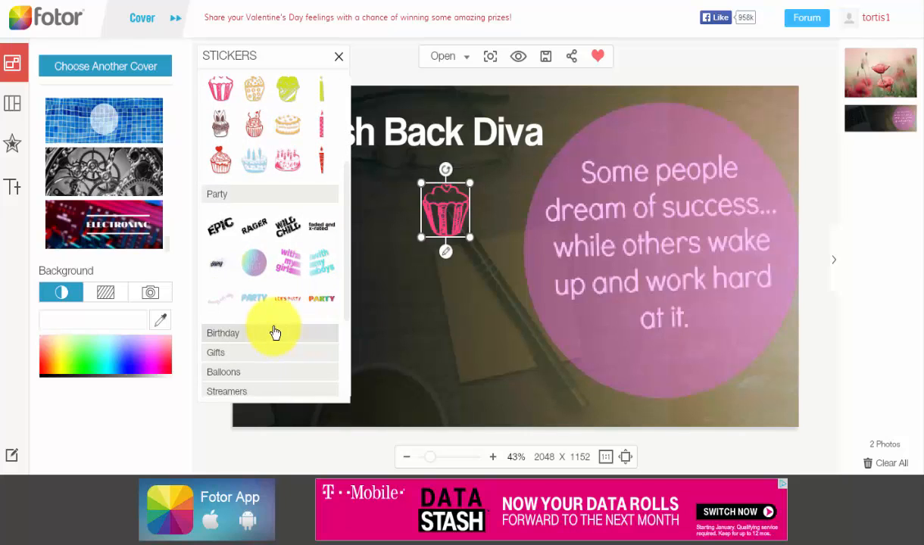
pyautogui.click(239, 373)
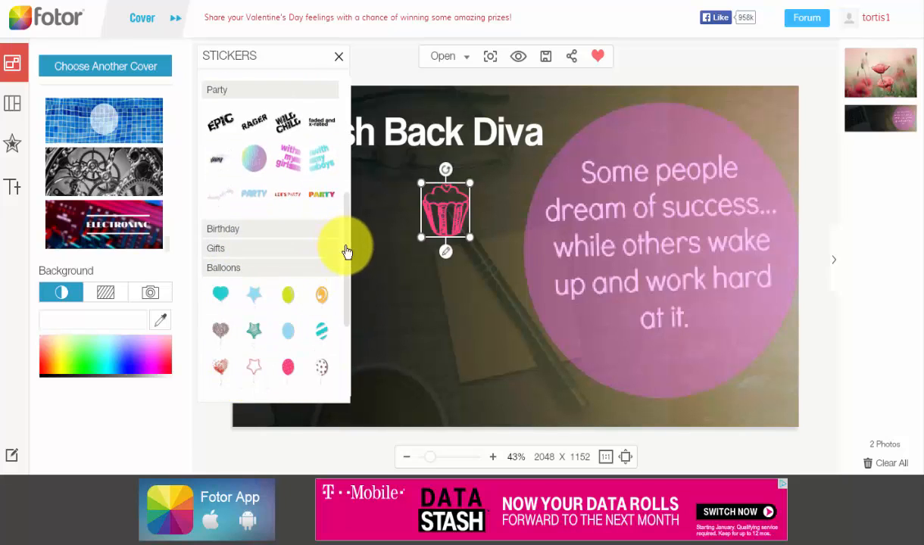
pyautogui.scroll(-3, 346, 261)
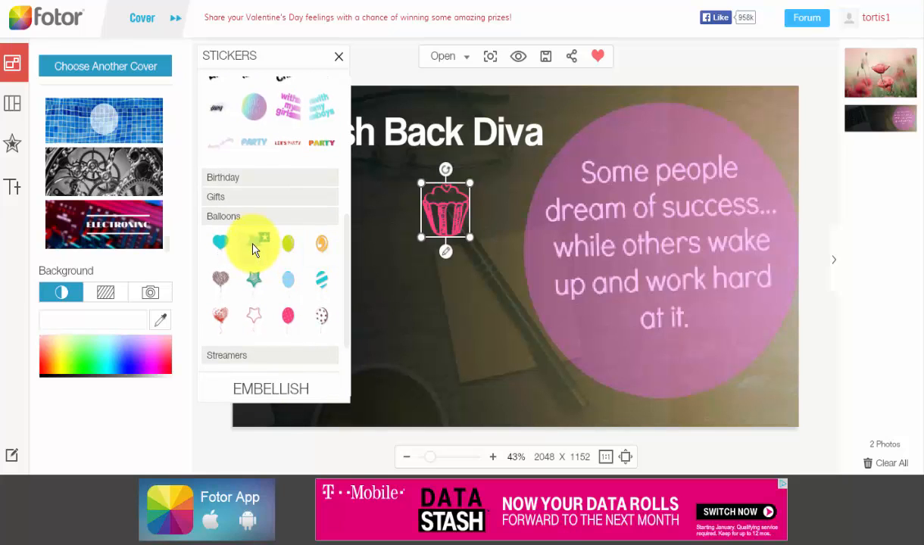
pyautogui.click(253, 250)
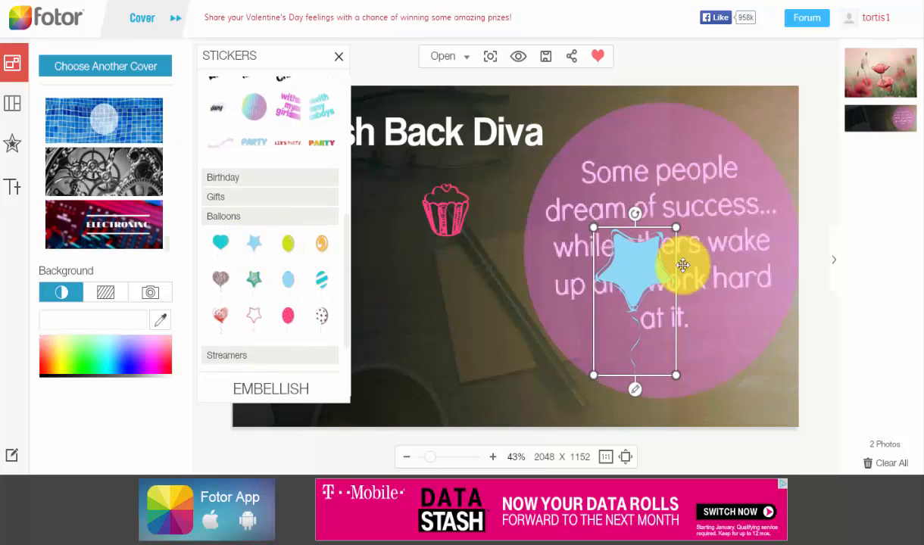
pyautogui.moveTo(614, 263); pyautogui.dragTo(436, 290)
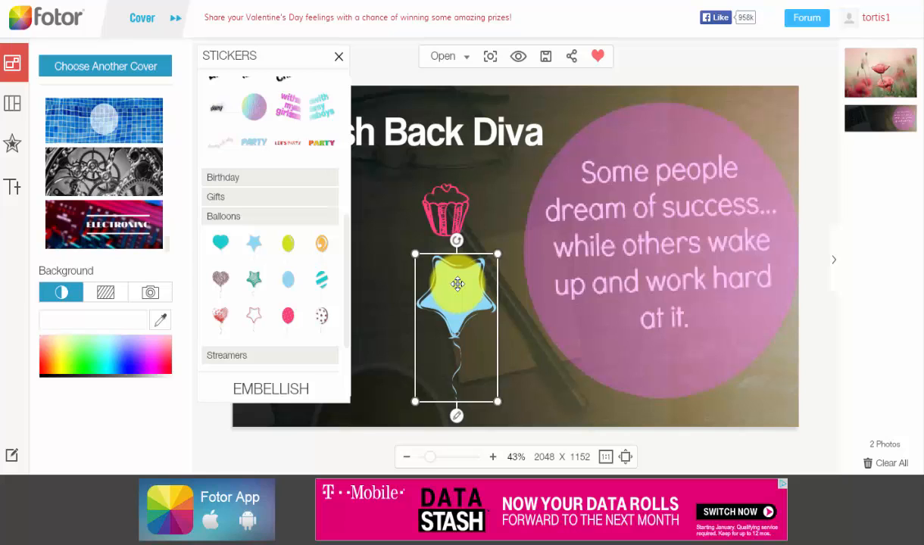
# - Add the blue France patch sticker from the Explore set and place it left of the cupcake and star balloon
pyautogui.scroll(-3, 348, 346)
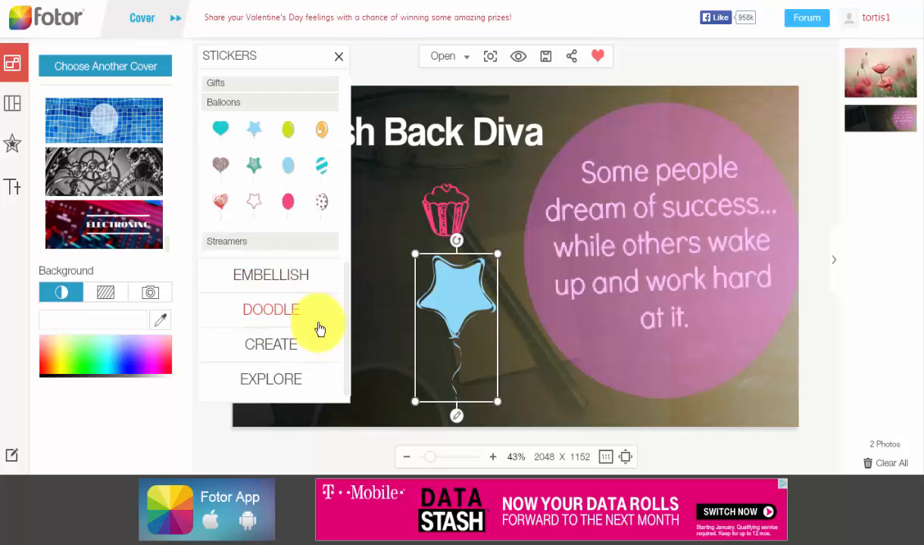
pyautogui.click(278, 382)
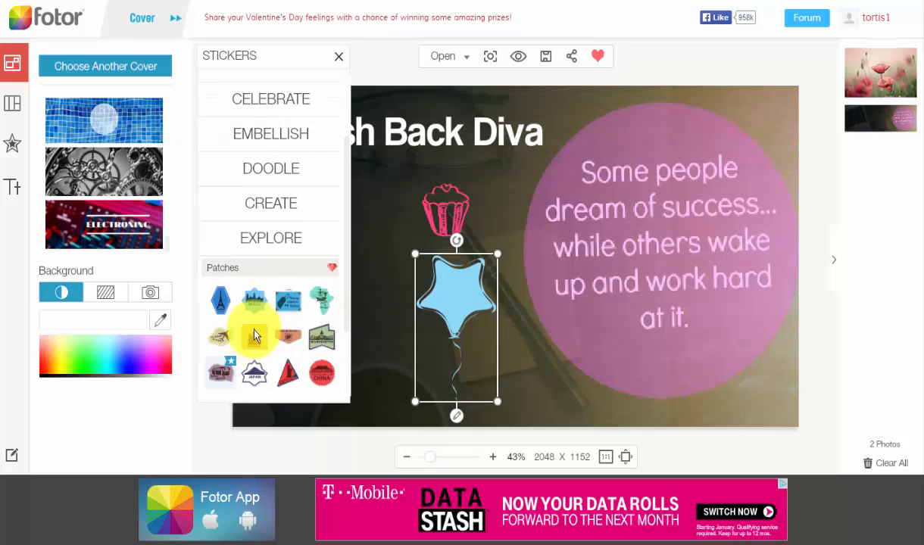
pyautogui.moveTo(213, 305); pyautogui.dragTo(386, 206)
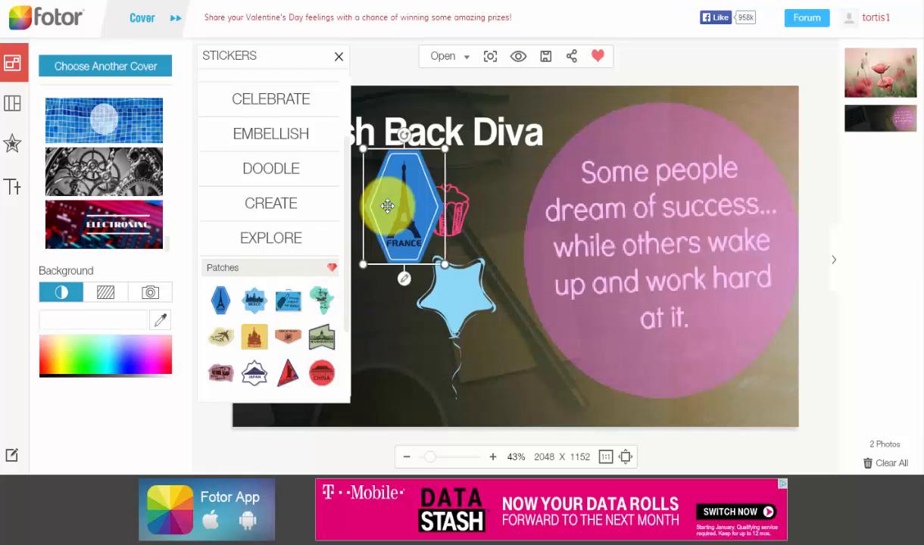
pyautogui.click(528, 378)
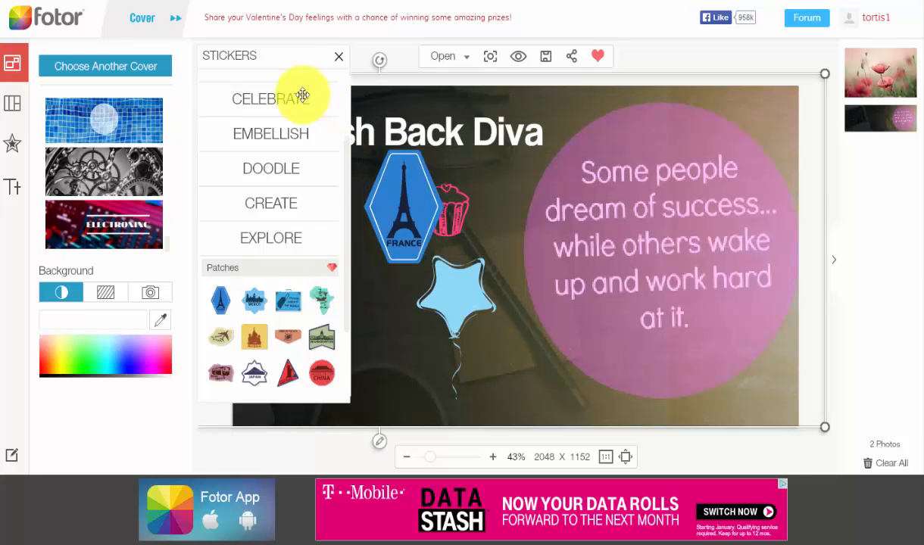
pyautogui.moveTo(235, 66); pyautogui.dragTo(67, 89)
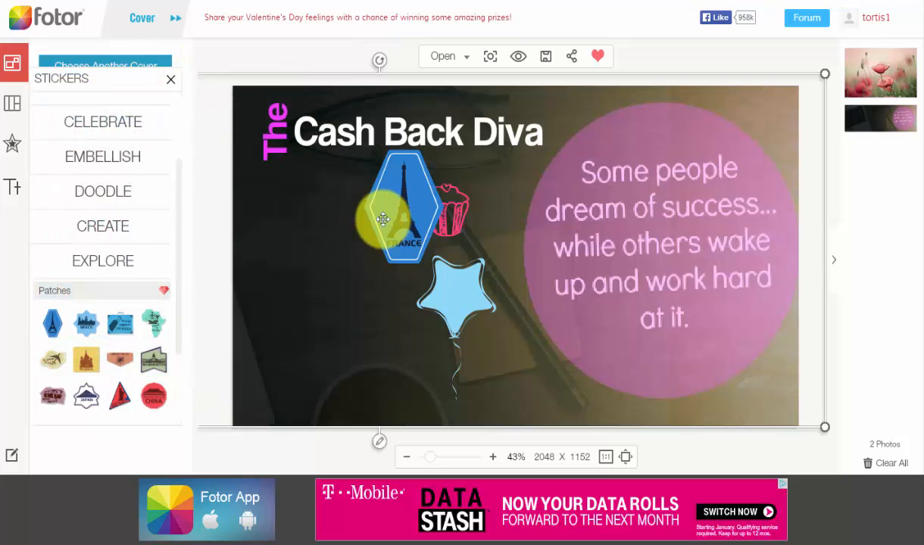
pyautogui.moveTo(394, 210); pyautogui.dragTo(316, 264)
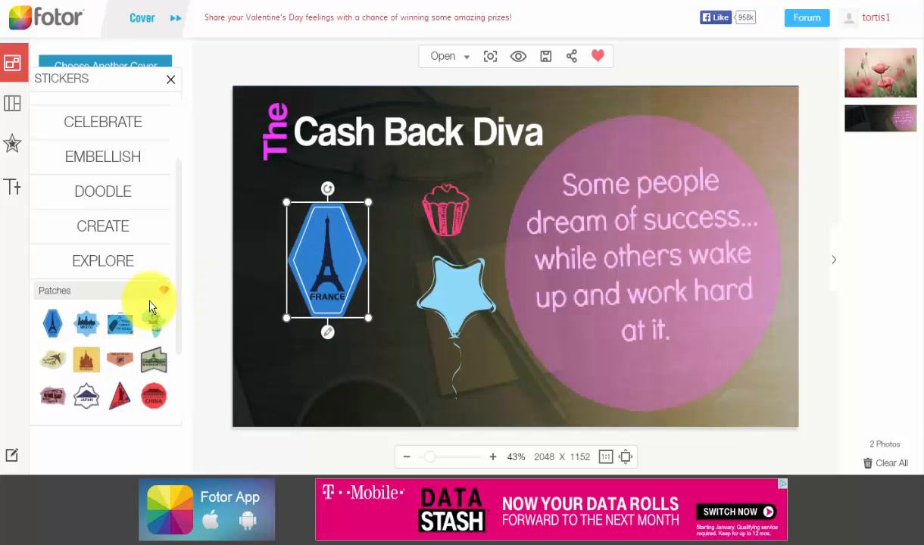
# - Rotate the France patch slightly counterclockwise and keep it selected
pyautogui.moveTo(318, 194)
pyautogui.mouseDown()
pyautogui.moveTo(322, 264)
pyautogui.moveTo(315, 190)
pyautogui.mouseUp()
pyautogui.click(324, 180)
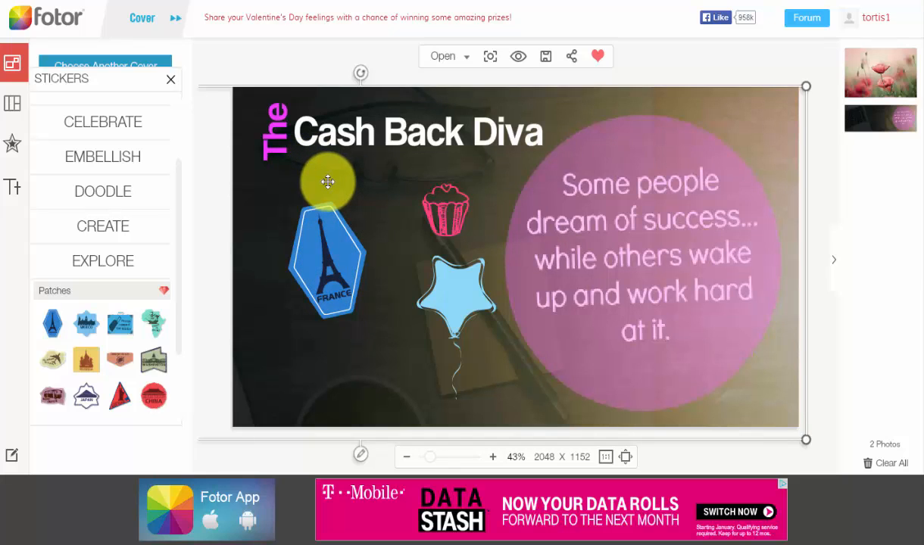
pyautogui.click(324, 266)
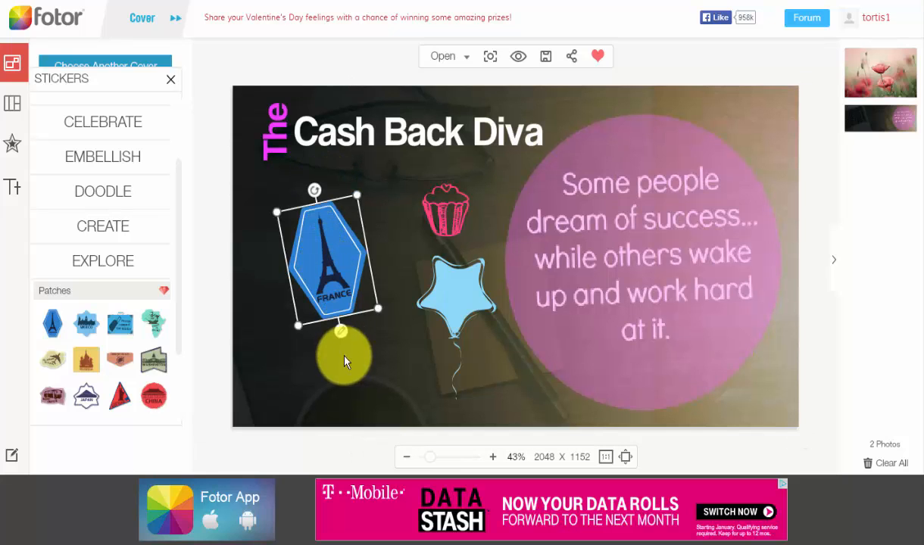
# - Set the France patch's merge mode to Overlay
pyautogui.click(341, 337)
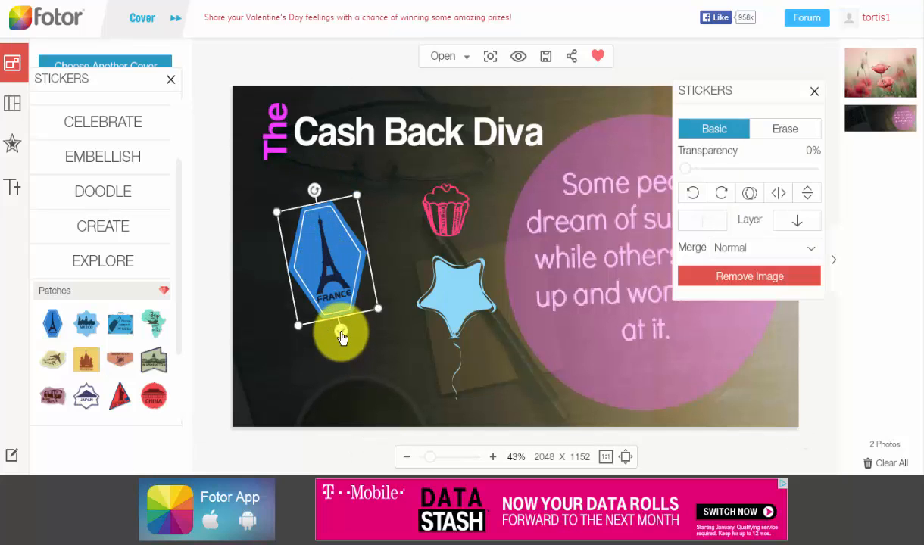
pyautogui.click(811, 254)
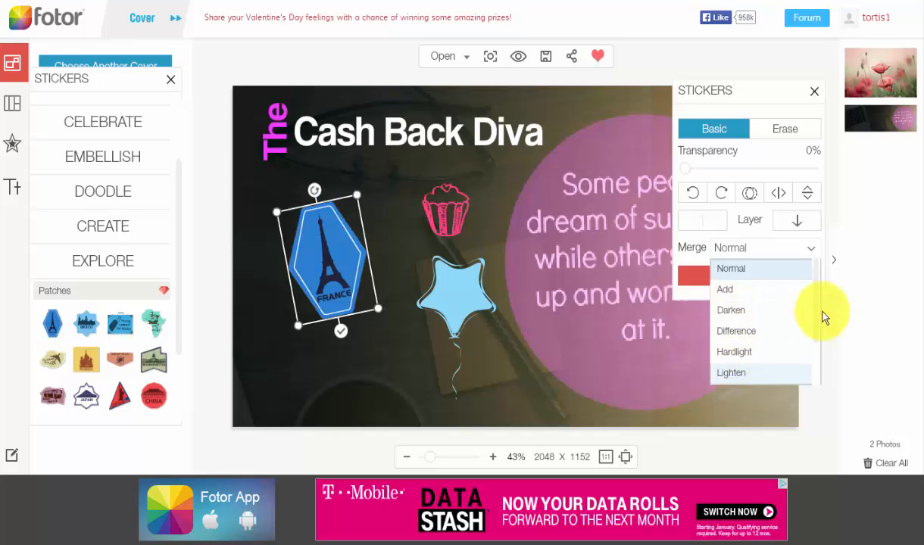
pyautogui.moveTo(818, 309); pyautogui.dragTo(818, 341)
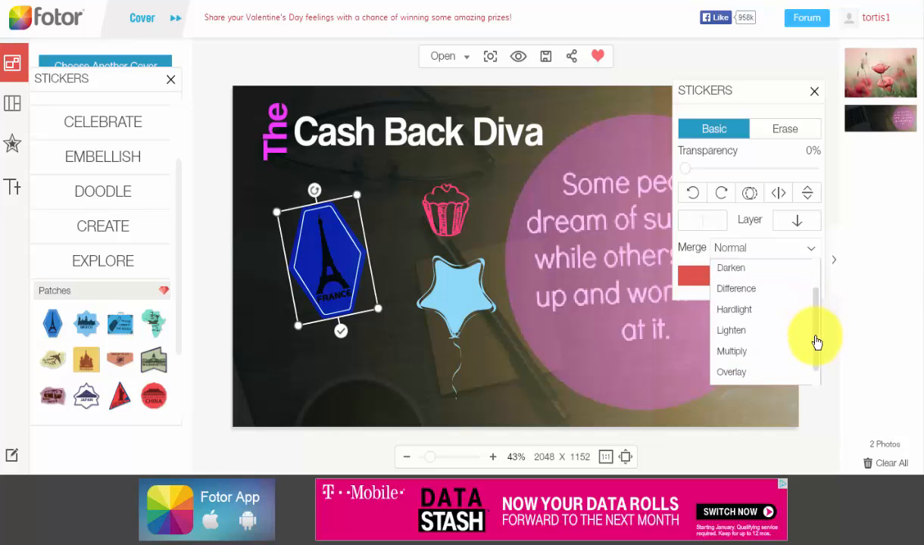
pyautogui.click(732, 364)
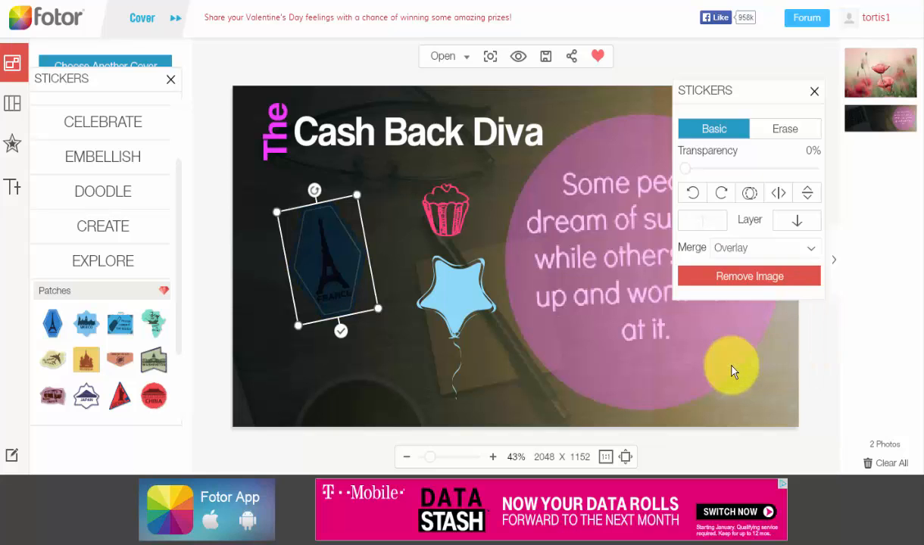
# - Set the star balloon sticker's merge mode to Lighten
pyautogui.click(450, 291)
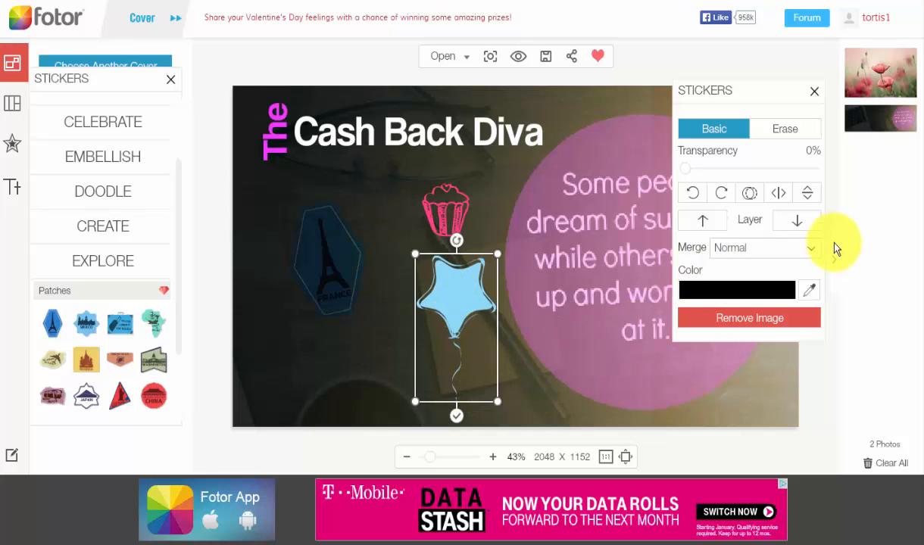
pyautogui.click(814, 253)
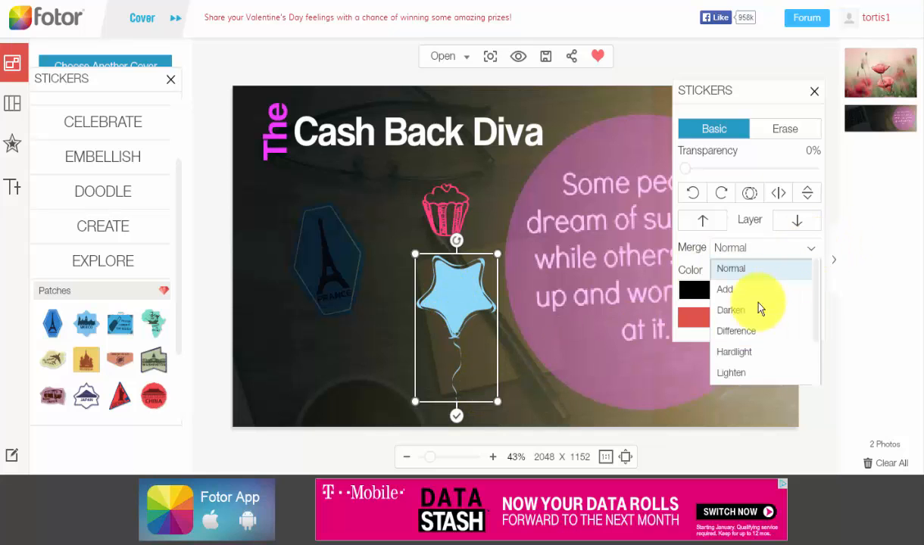
pyautogui.click(748, 373)
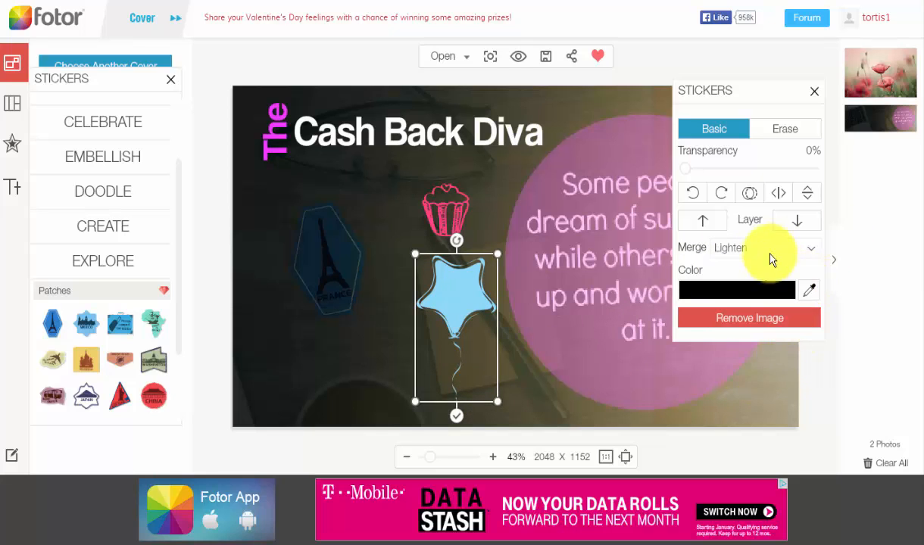
# - Set the star balloon's merge mode to Overlay, shrink the sticker and place it to the lower right of the France patch
pyautogui.click(812, 250)
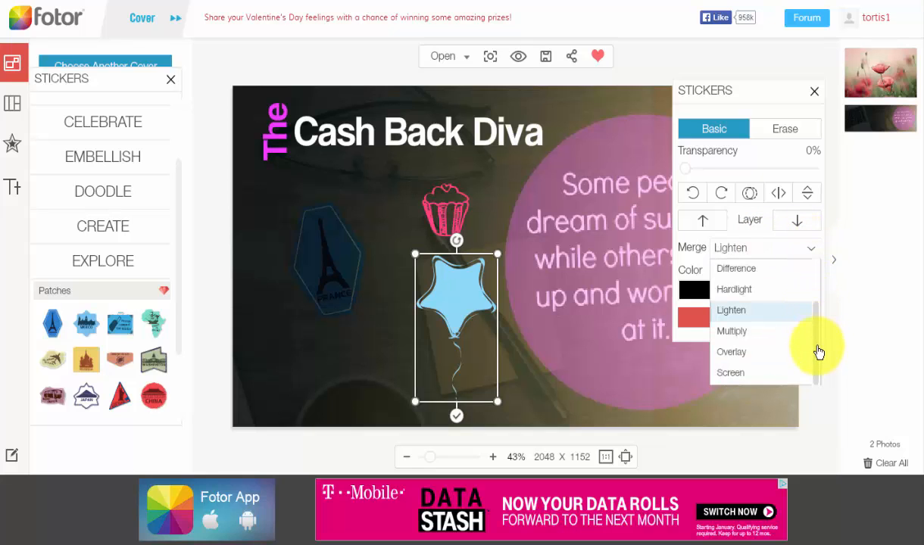
pyautogui.click(731, 353)
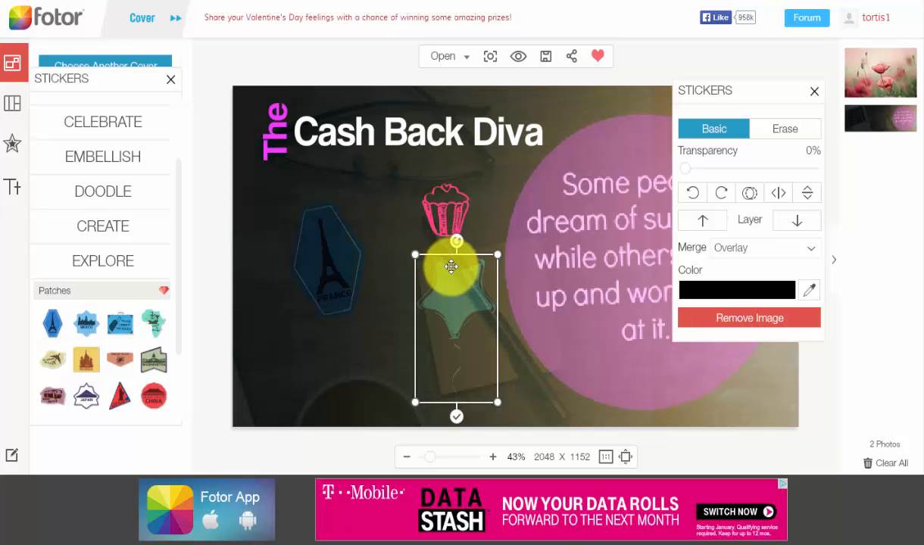
pyautogui.moveTo(443, 271); pyautogui.dragTo(409, 264)
pyautogui.moveTo(466, 404); pyautogui.dragTo(439, 362)
pyautogui.click(433, 374)
# - Enlarge the pink cupcake sticker and move it slightly left, beneath the title
pyautogui.click(441, 204)
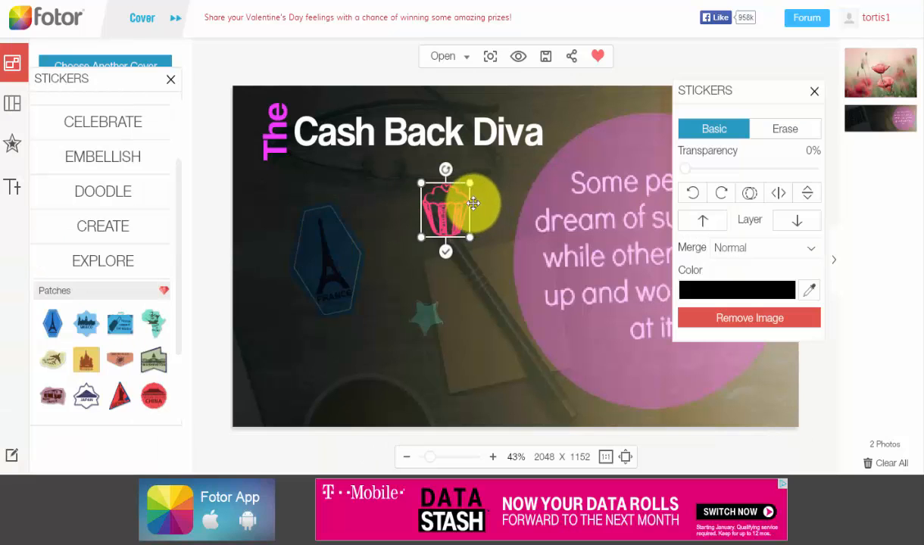
pyautogui.moveTo(470, 239); pyautogui.dragTo(492, 262)
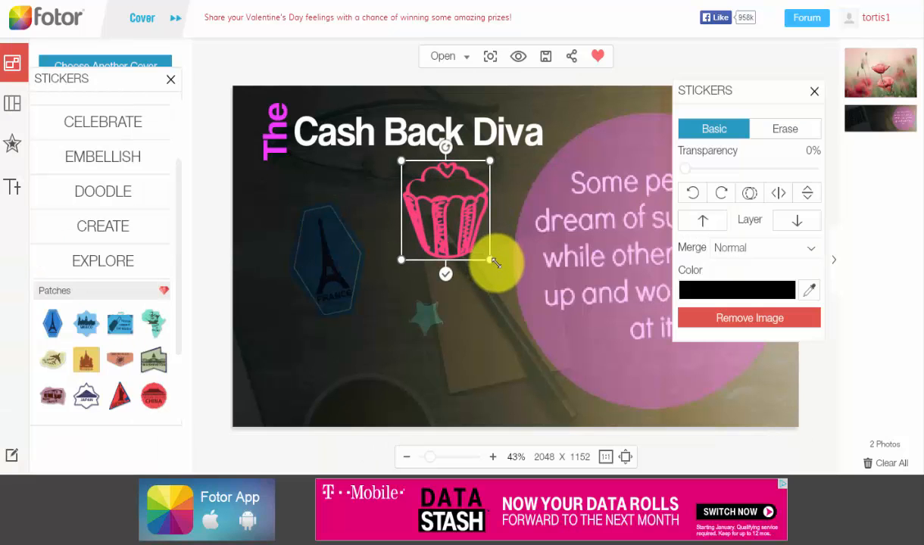
pyautogui.moveTo(451, 195); pyautogui.dragTo(404, 195)
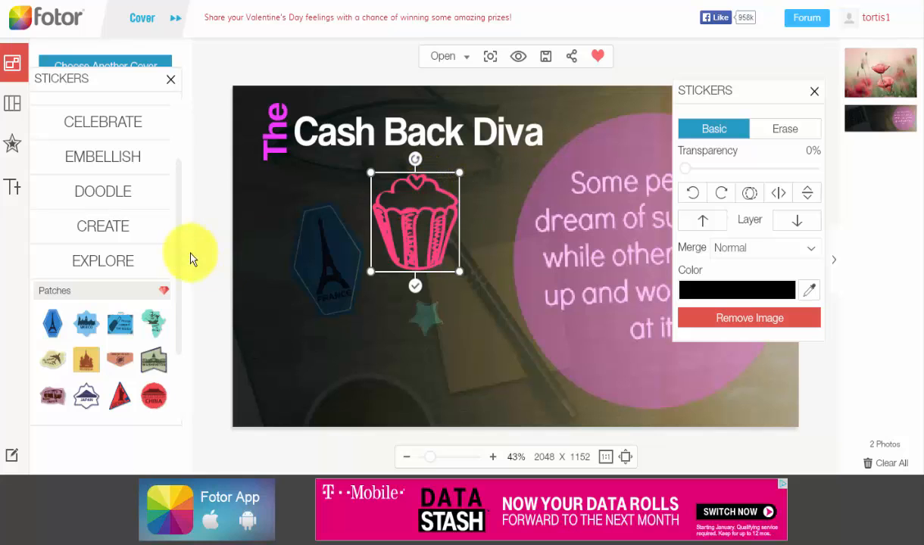
# - Add two copies of the teal necklace sticker from the Create category's Secret set, placing one over the cupcake's upper right
pyautogui.moveTo(177, 246); pyautogui.dragTo(181, 324)
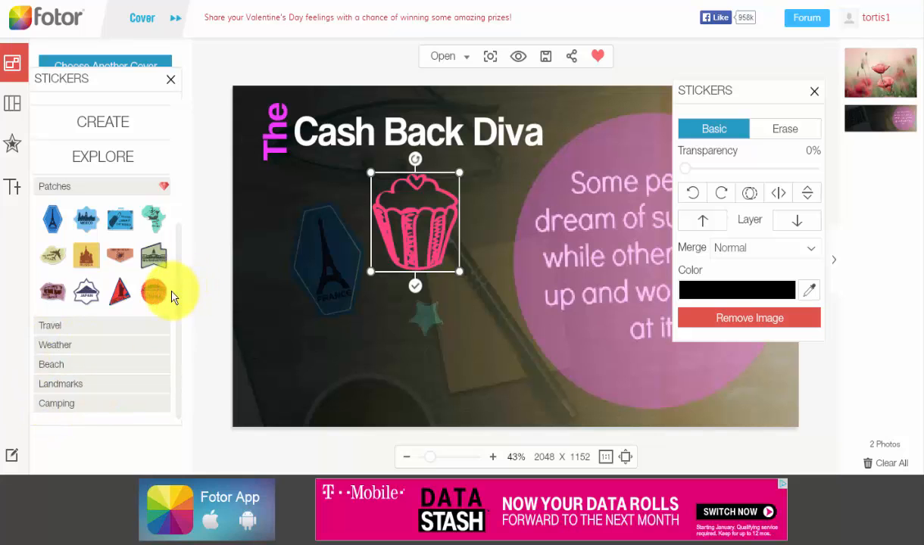
pyautogui.click(103, 123)
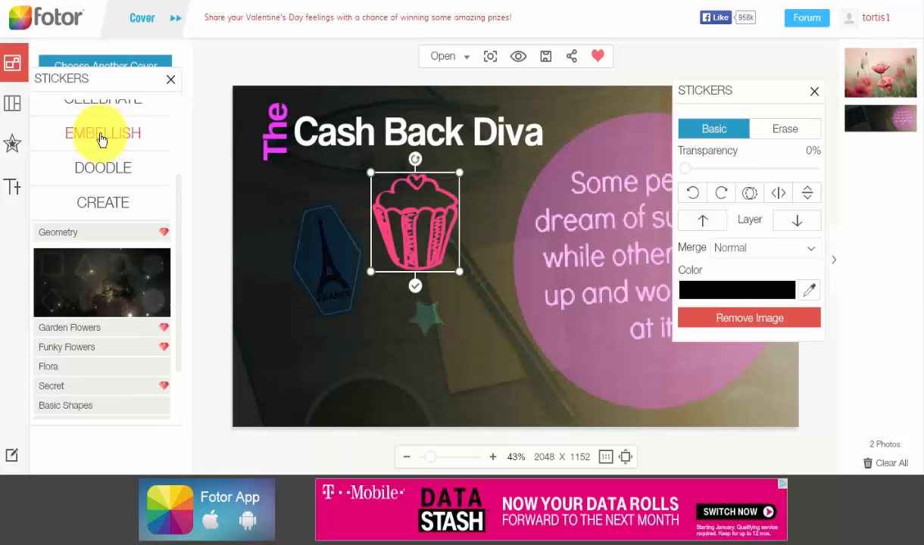
pyautogui.moveTo(177, 200); pyautogui.dragTo(179, 281)
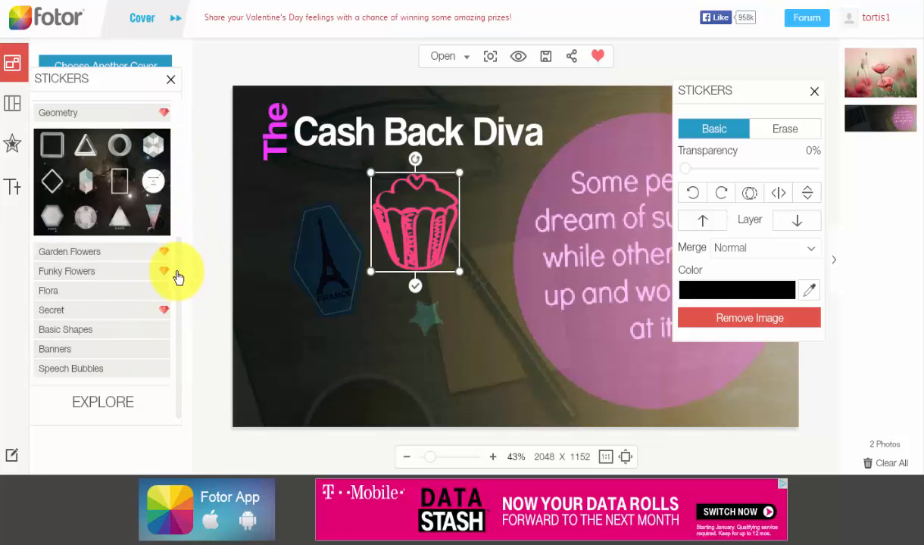
pyautogui.click(72, 310)
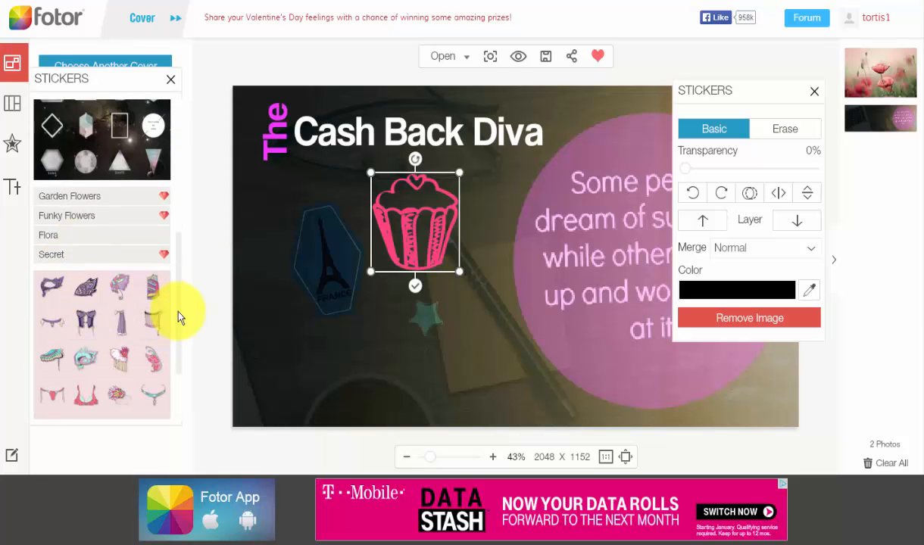
pyautogui.scroll(-2, 180, 307)
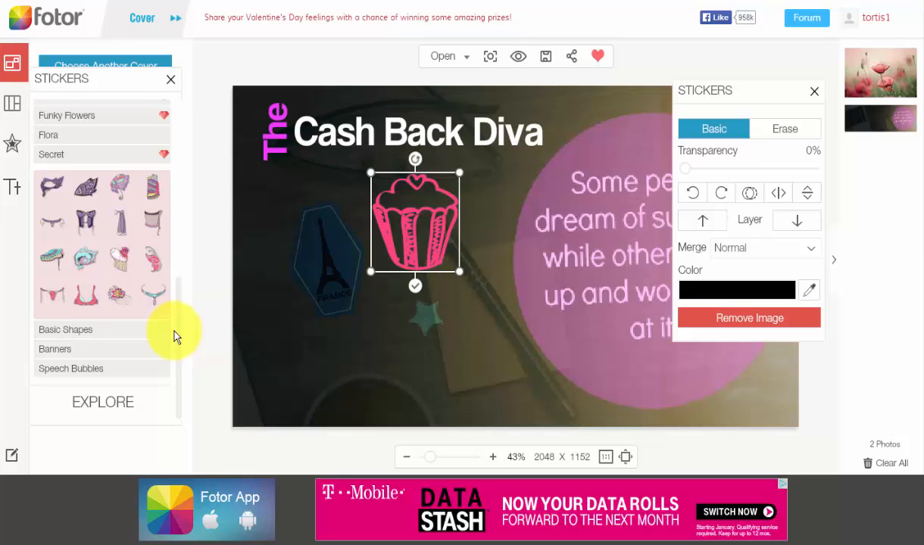
pyautogui.click(150, 299)
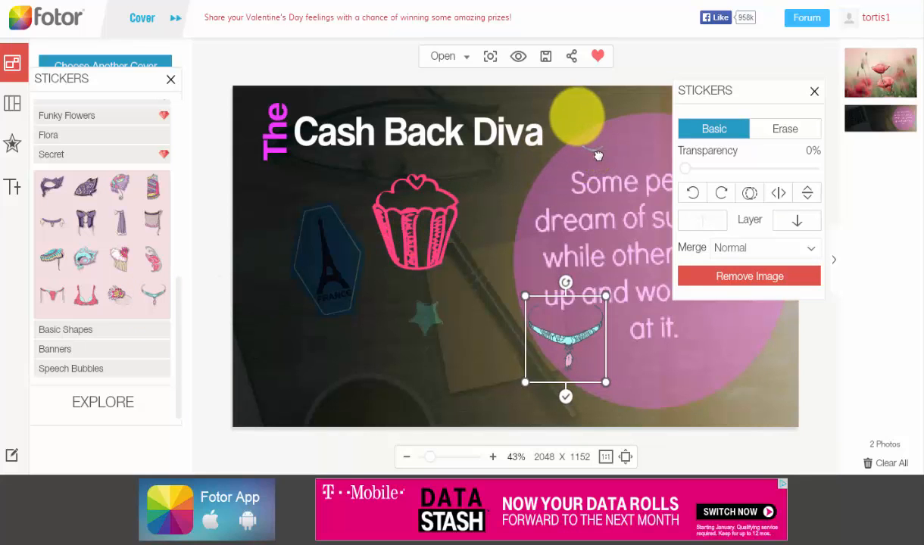
pyautogui.moveTo(512, 189); pyautogui.dragTo(467, 210)
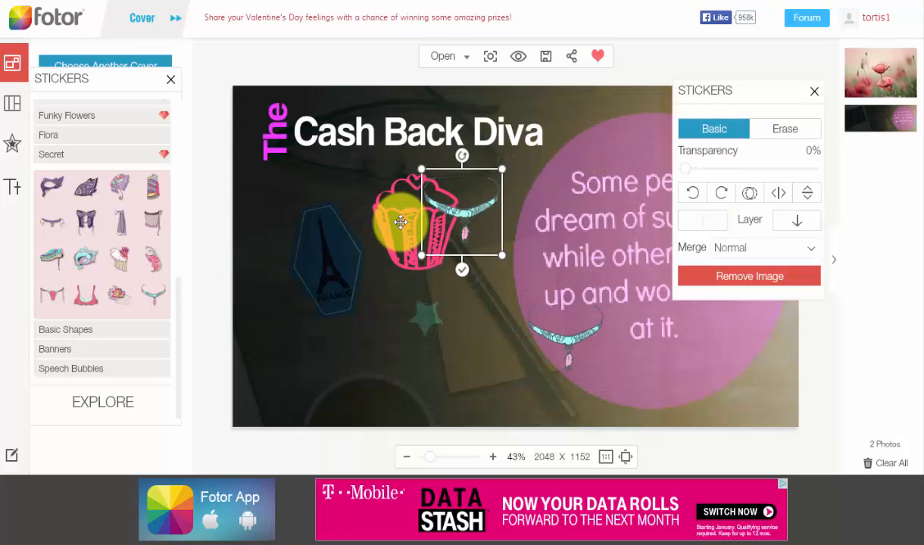
# - Delete the pink cupcake sticker from the cover
pyautogui.click(402, 223)
pyautogui.moveTo(410, 222); pyautogui.dragTo(420, 247)
pyautogui.click(454, 282)
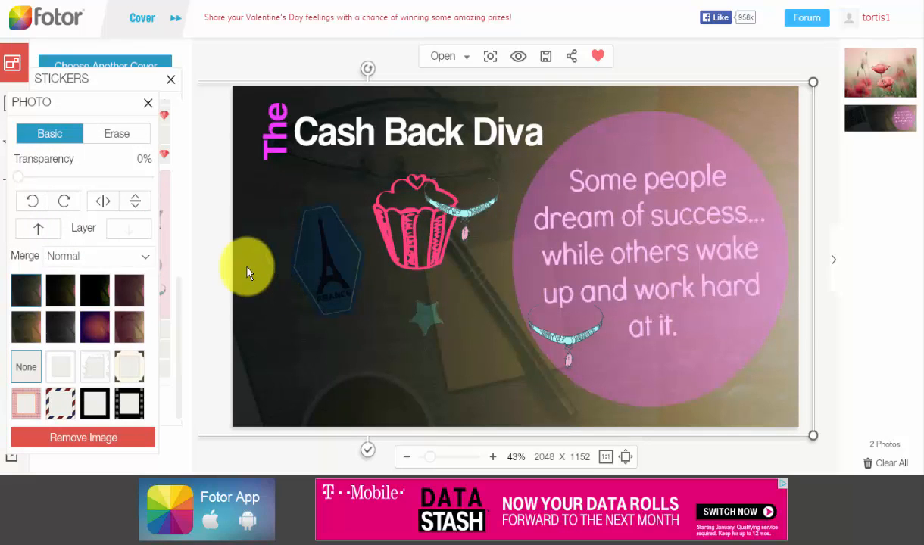
pyautogui.click(327, 146)
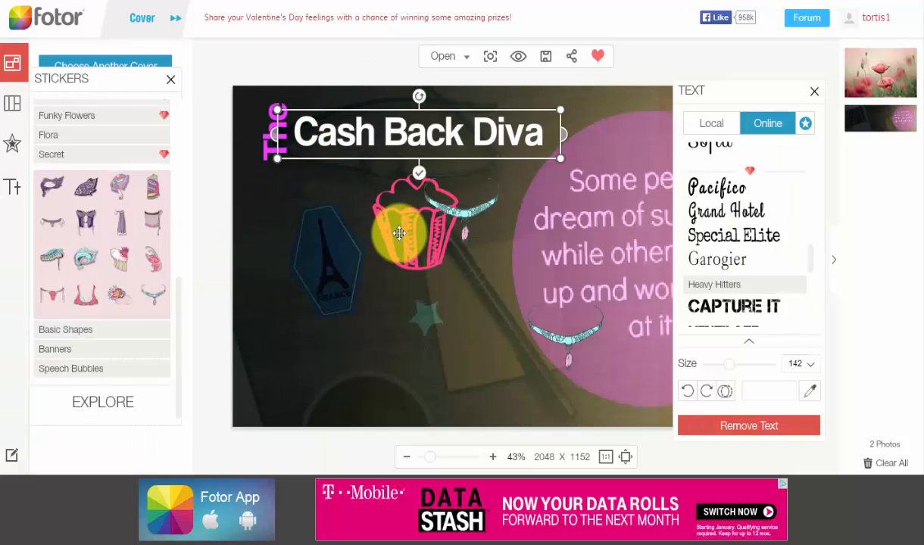
pyautogui.click(399, 233)
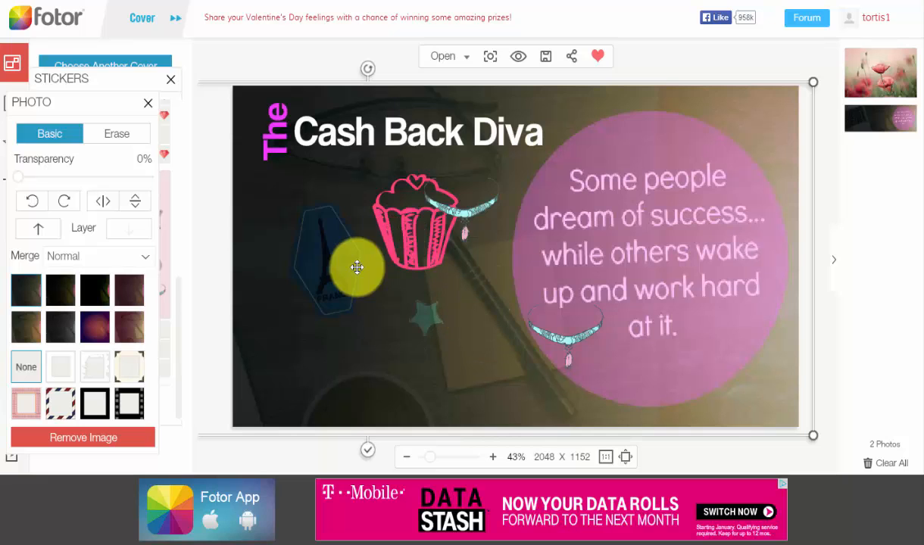
pyautogui.click(405, 230)
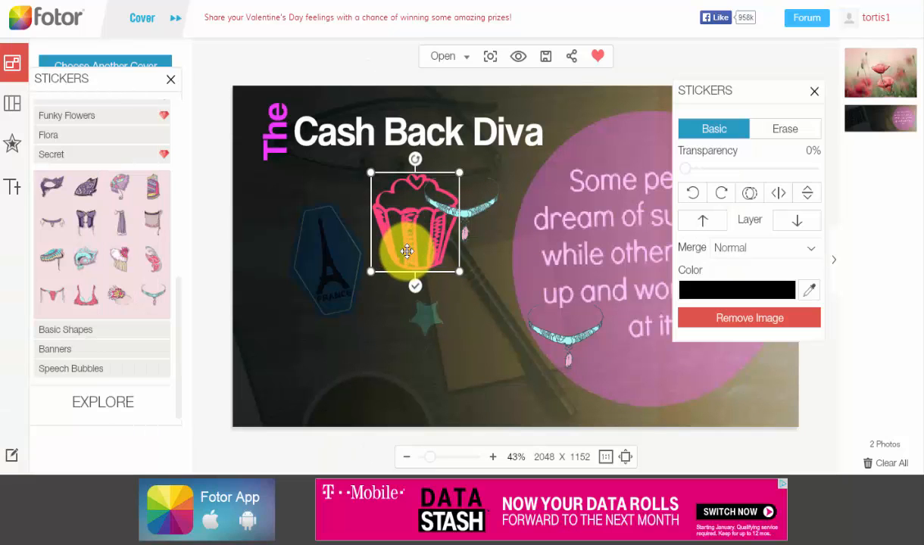
pyautogui.press('Delete')
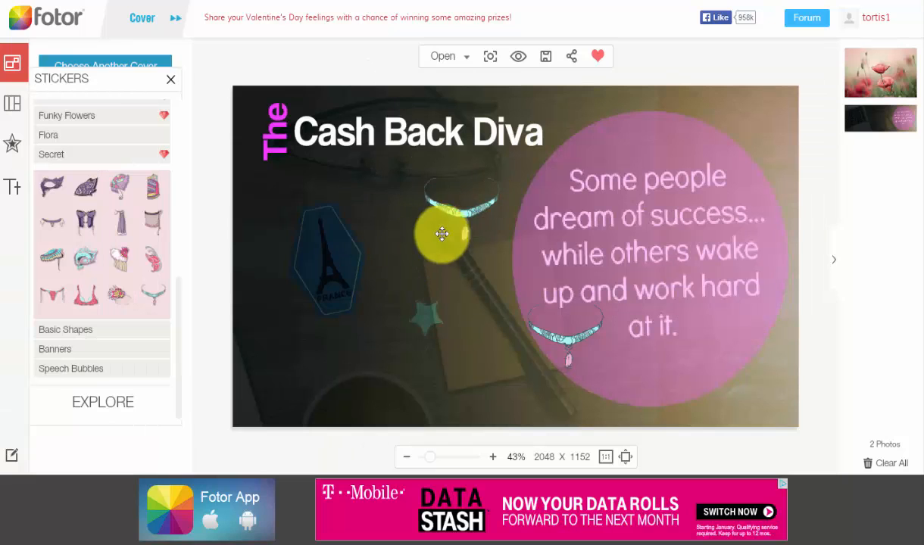
# - Try changing the upper necklace's layer order against the title text and place the necklace just below the word "Back"
pyautogui.click(452, 212)
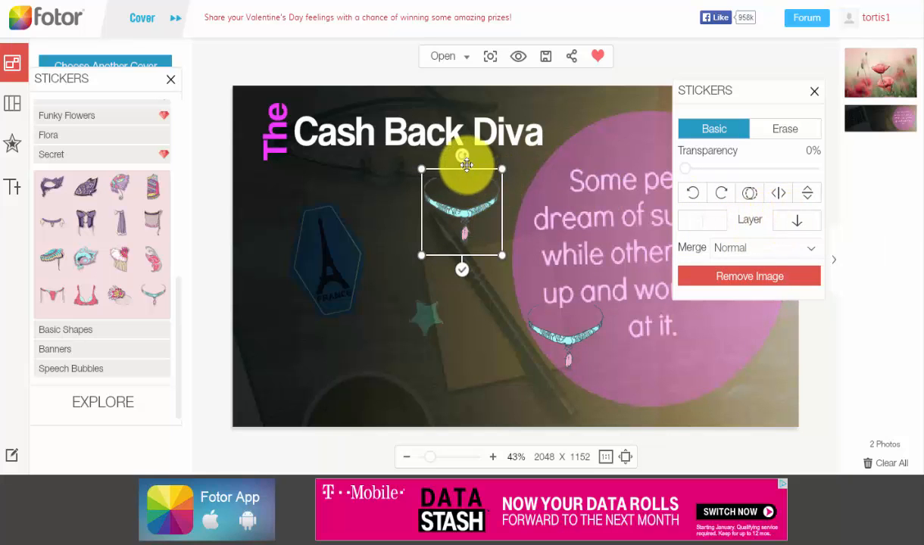
pyautogui.moveTo(459, 173); pyautogui.dragTo(424, 167)
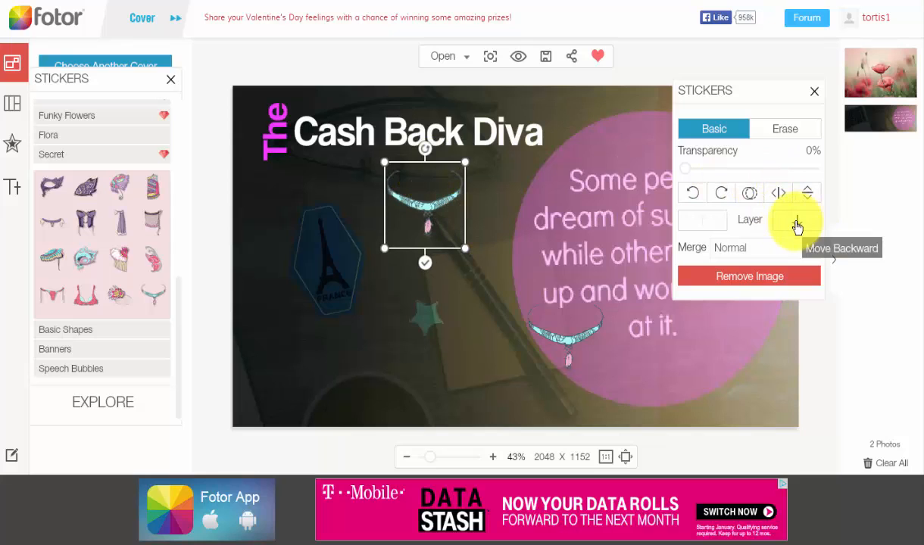
pyautogui.click(704, 224)
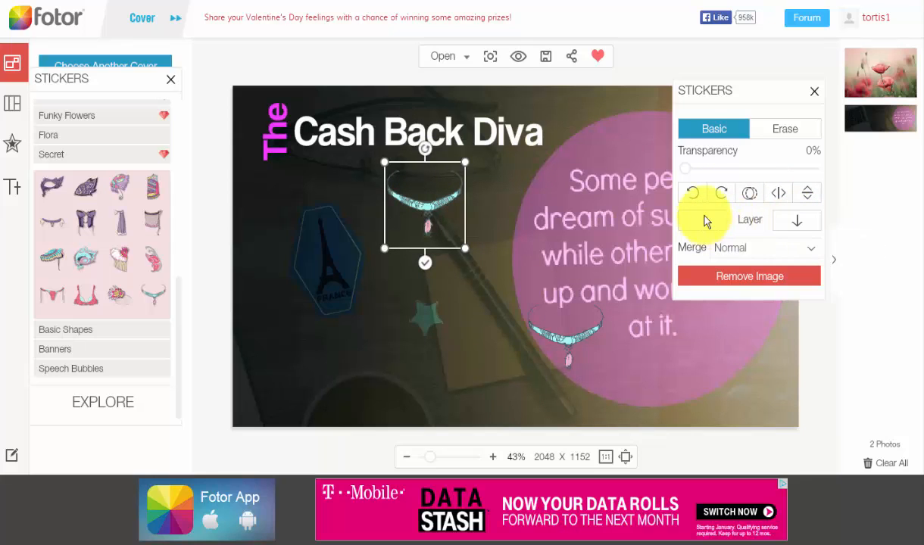
pyautogui.moveTo(441, 169); pyautogui.dragTo(501, 123)
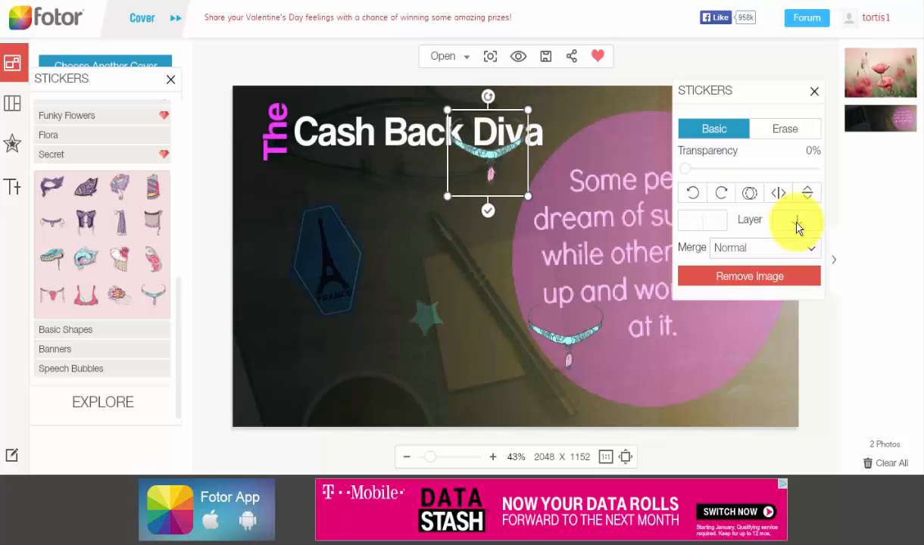
pyautogui.click(700, 221)
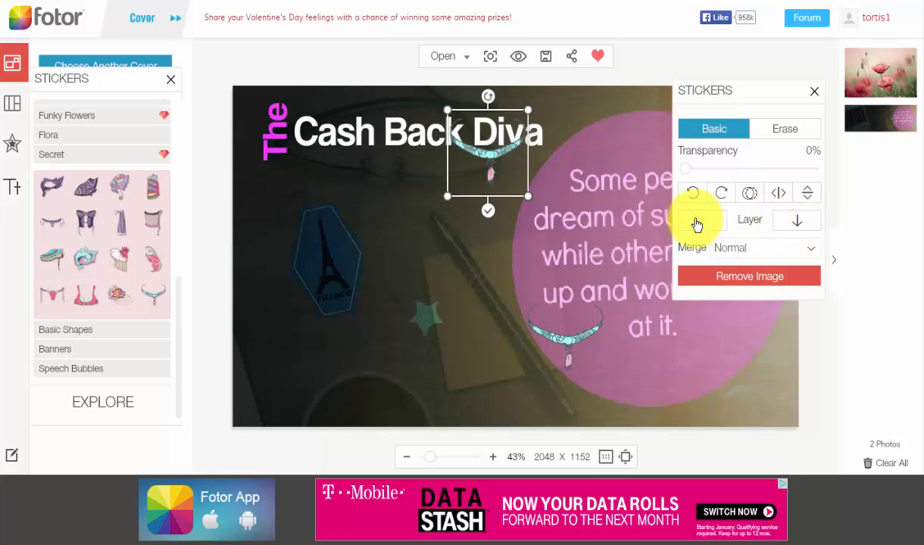
pyautogui.moveTo(485, 154); pyautogui.dragTo(406, 189)
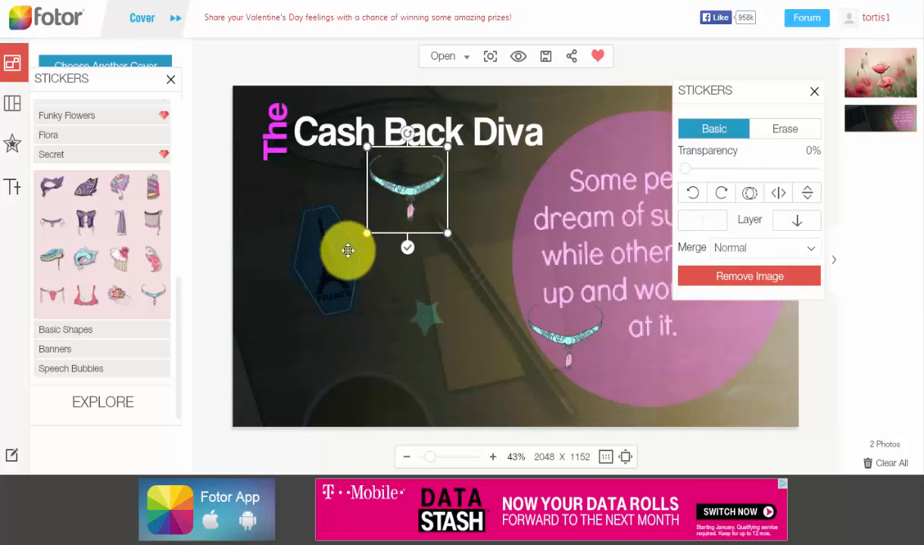
# - Delete the small star balloon sticker
pyautogui.click(429, 317)
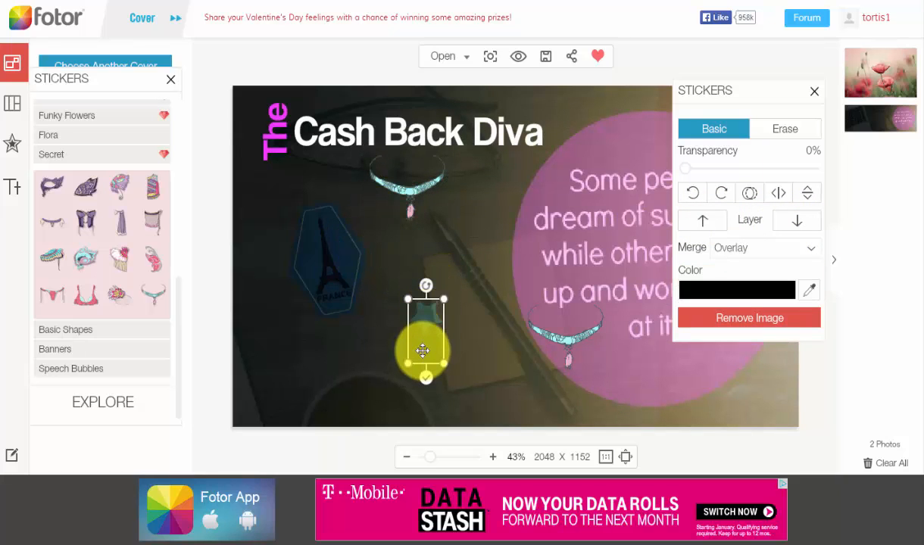
pyautogui.click(635, 237)
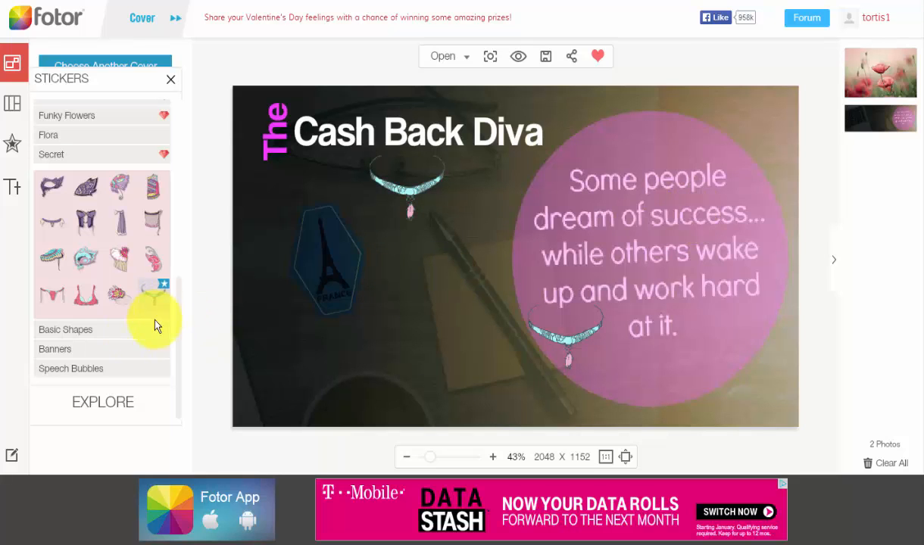
# - Examine the Banners and Basic Shapes sticker sets and the Valentine's Day set in the Love category
pyautogui.click(92, 353)
pyautogui.scroll(-2, 182, 317)
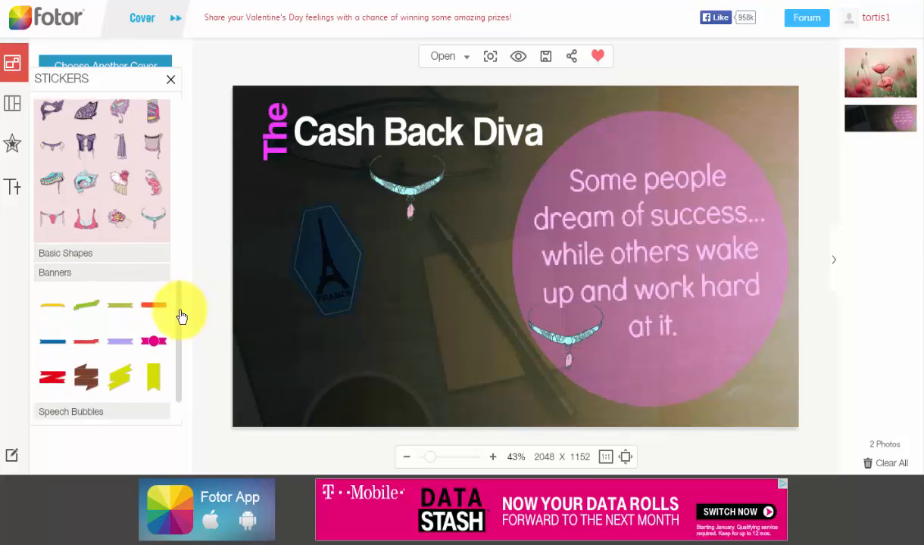
pyautogui.scroll(-1, 182, 325)
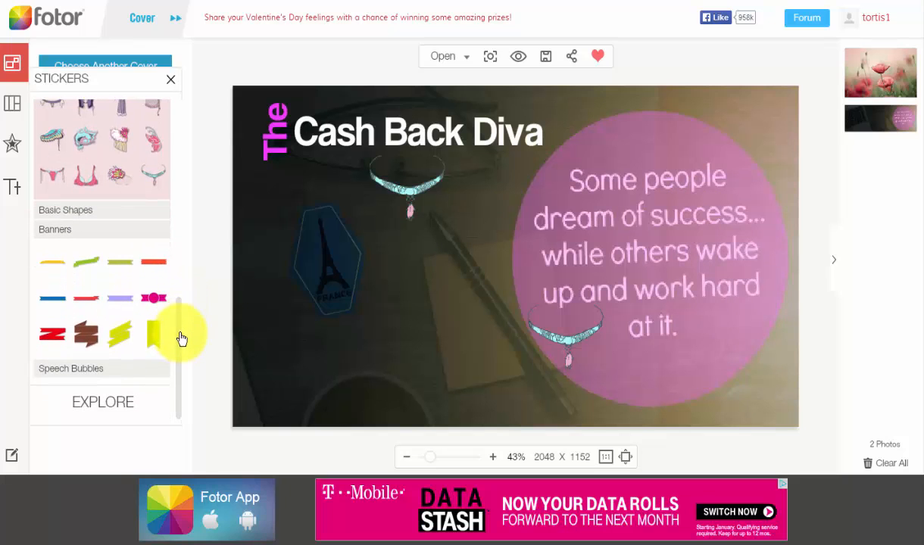
pyautogui.moveTo(87, 262); pyautogui.dragTo(112, 270)
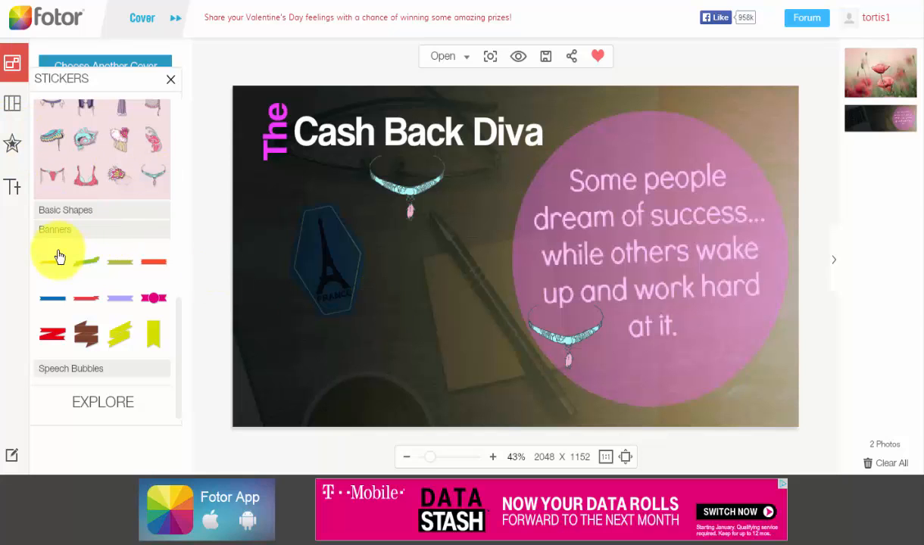
pyautogui.click(140, 210)
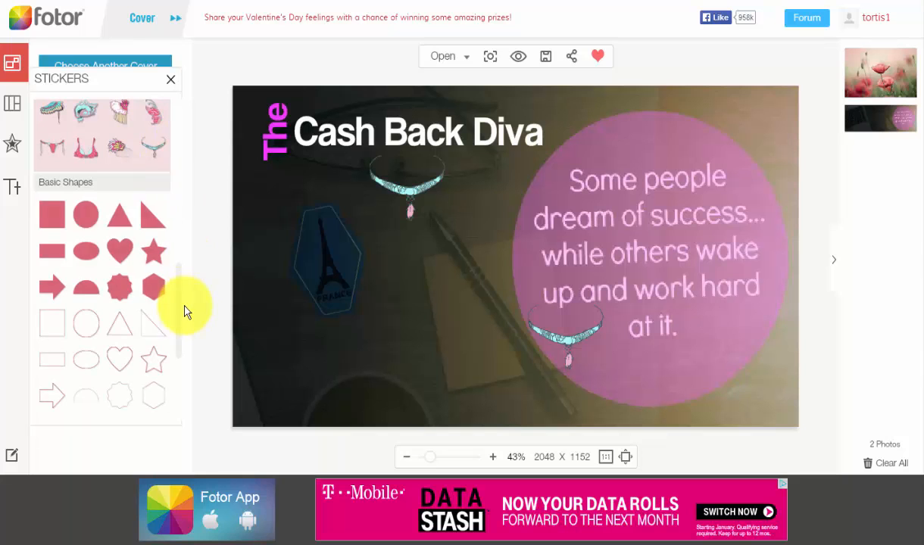
pyautogui.moveTo(177, 293); pyautogui.dragTo(191, 134)
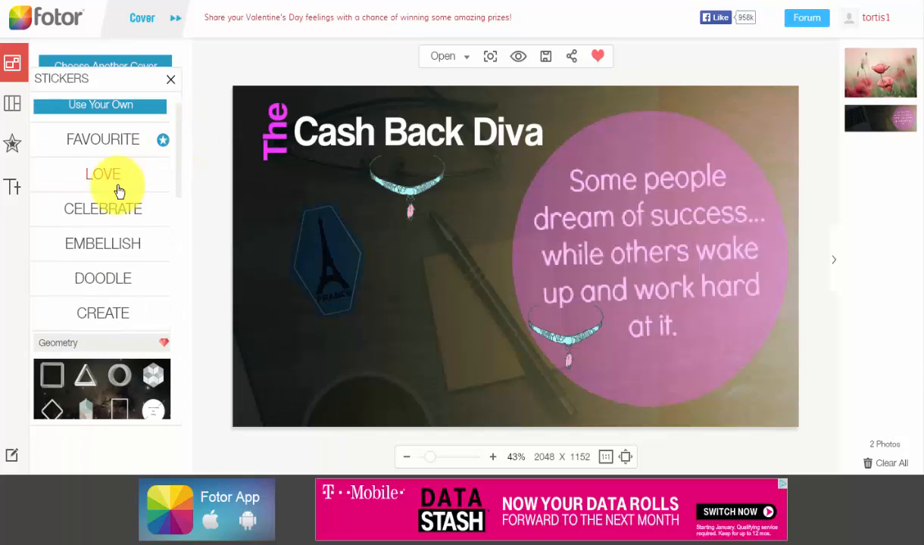
pyautogui.click(91, 181)
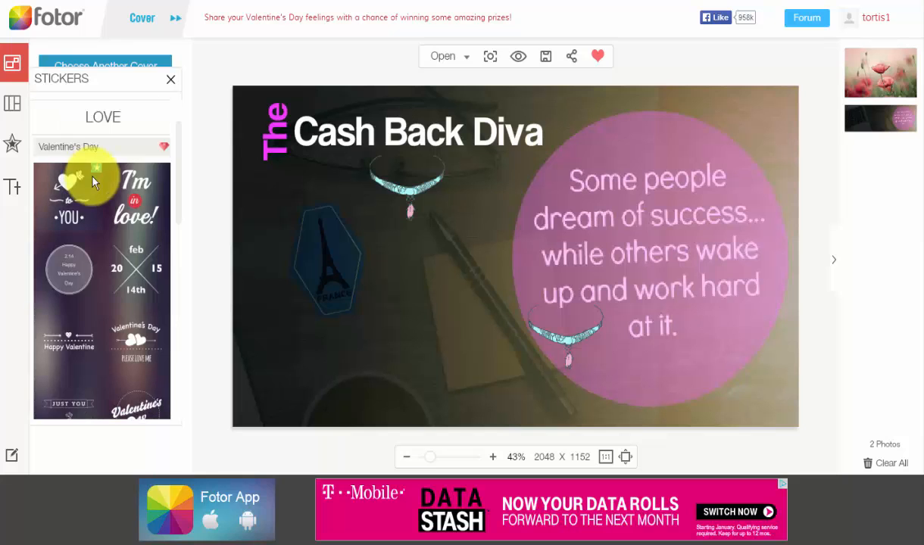
pyautogui.click(160, 146)
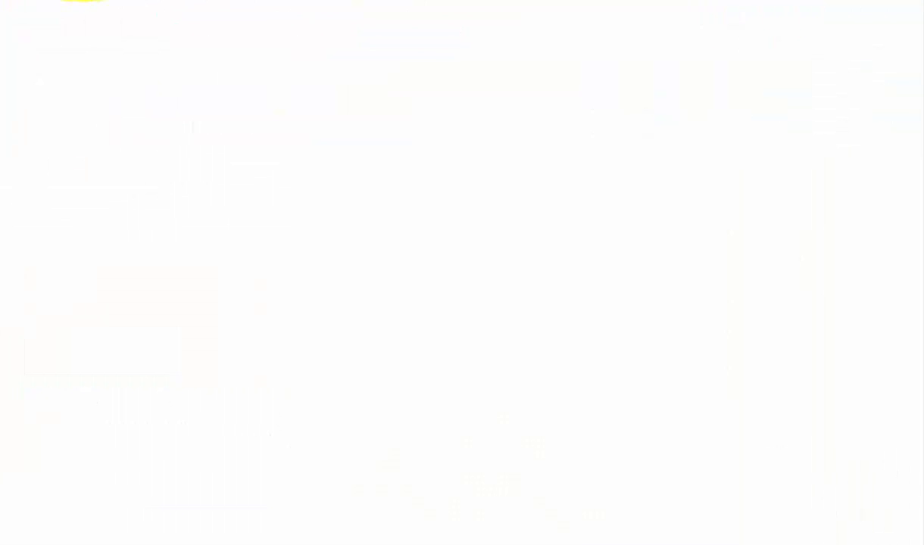
# - Switch to YouTube and open the user's own channel page to examine its current cover image
pyautogui.write('you')
pyautogui.press('Return')
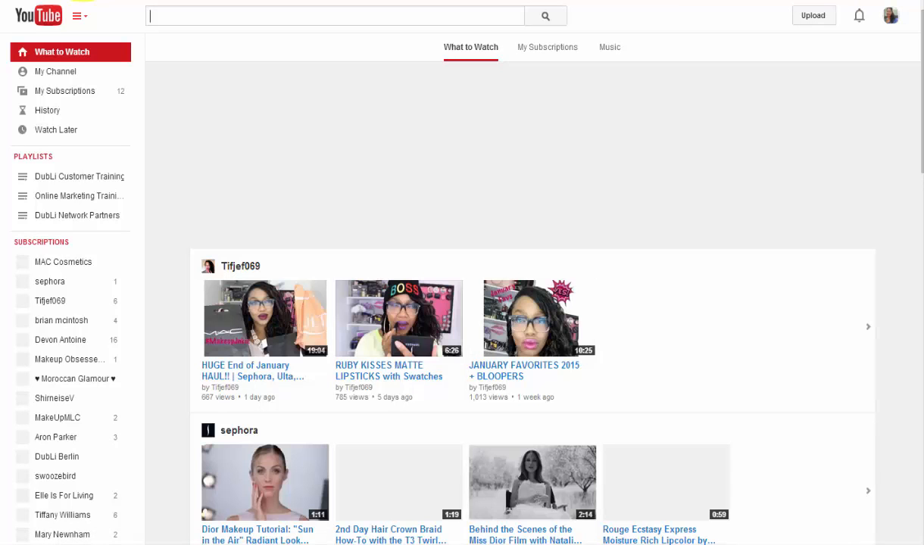
pyautogui.click(56, 70)
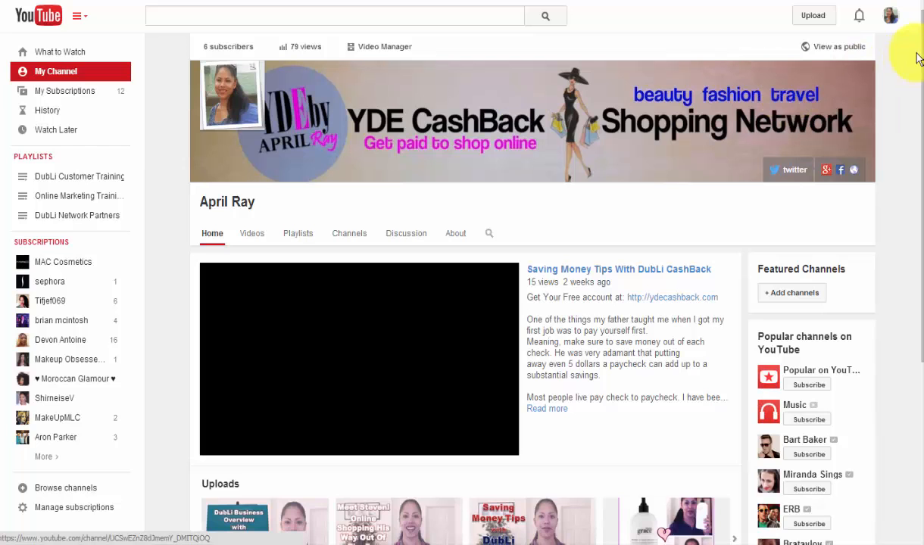
pyautogui.moveTo(921, 53); pyautogui.dragTo(921, 65)
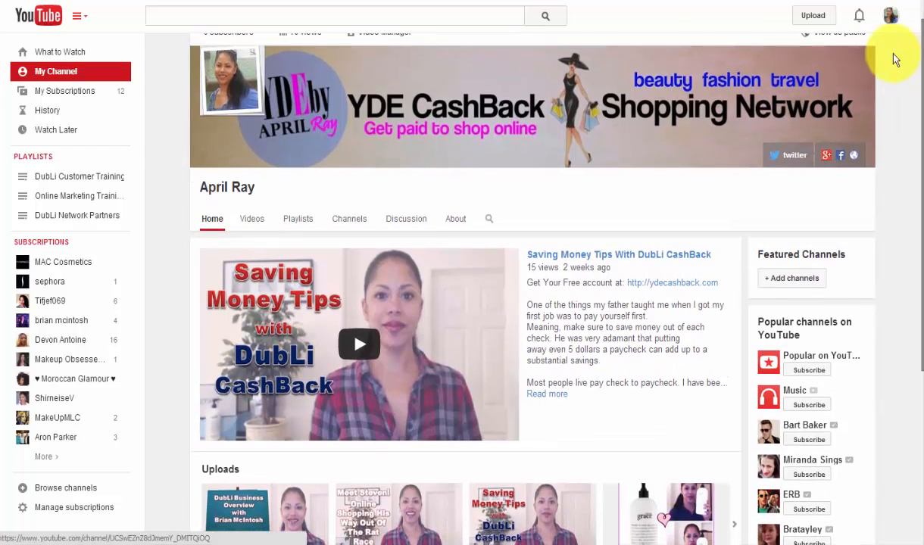
pyautogui.scroll(1, 618, 119)
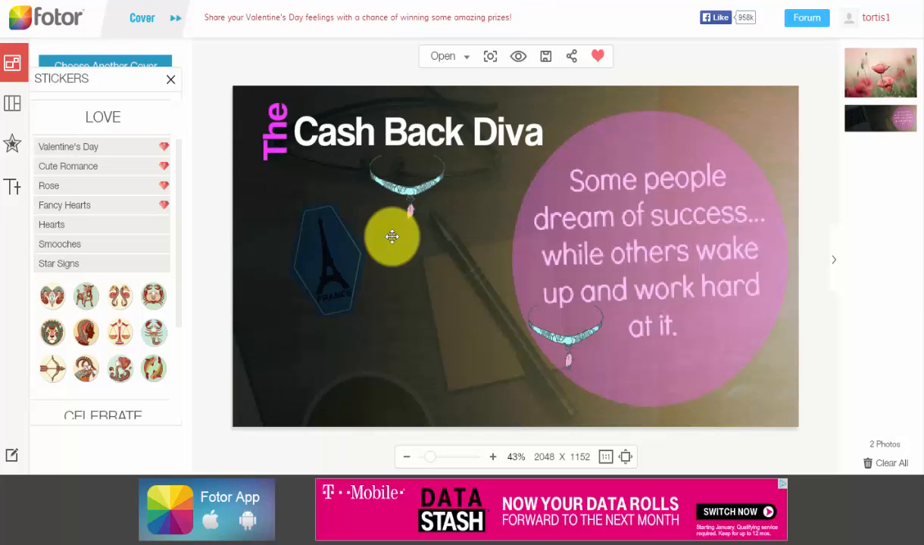
pyautogui.scroll(2, 392, 236)
pyautogui.moveTo(134, 10)
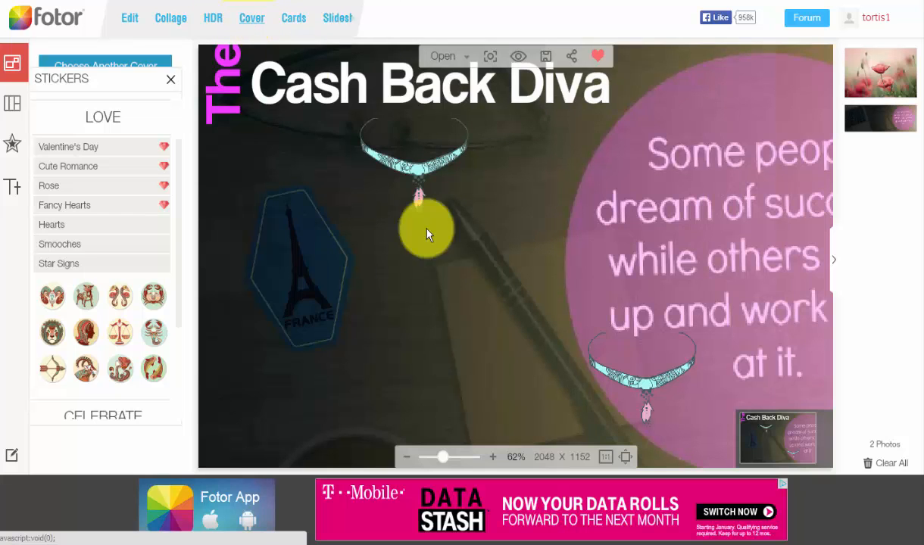
pyautogui.moveTo(450, 468); pyautogui.dragTo(427, 466)
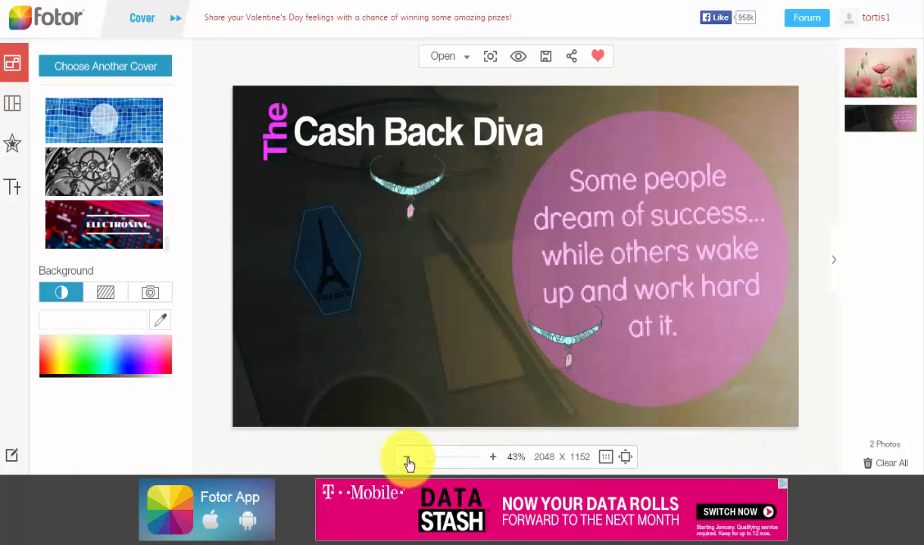